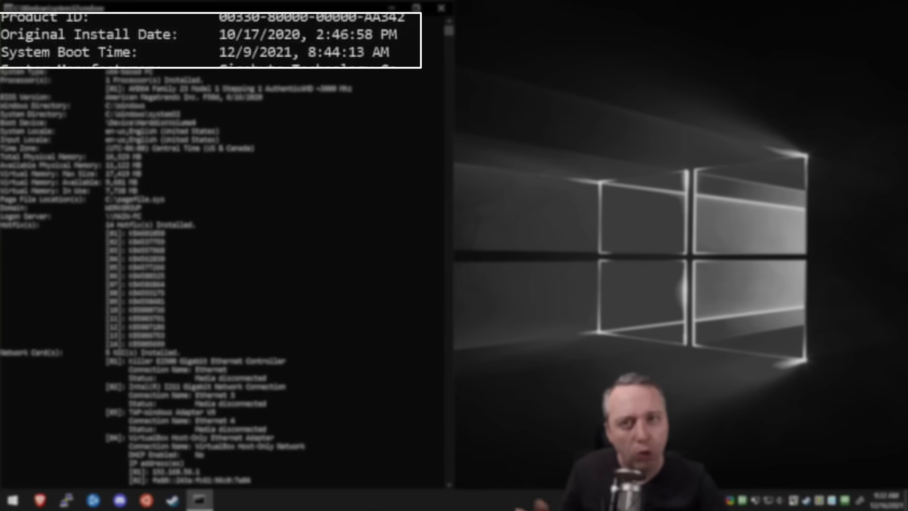
# Step: Check CPU and system performance details in Task Manager, then close it
pyautogui.rightClick(475, 496)
pyautogui.click(511, 443)
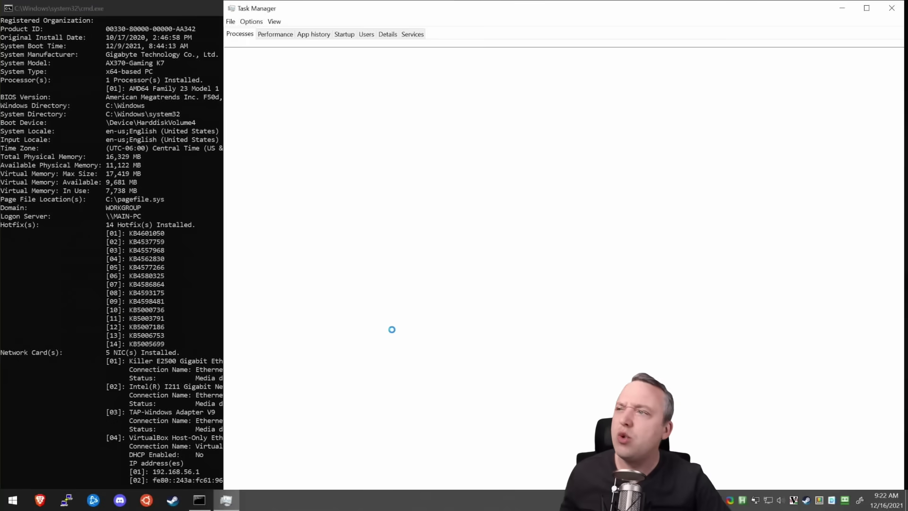
pyautogui.click(270, 35)
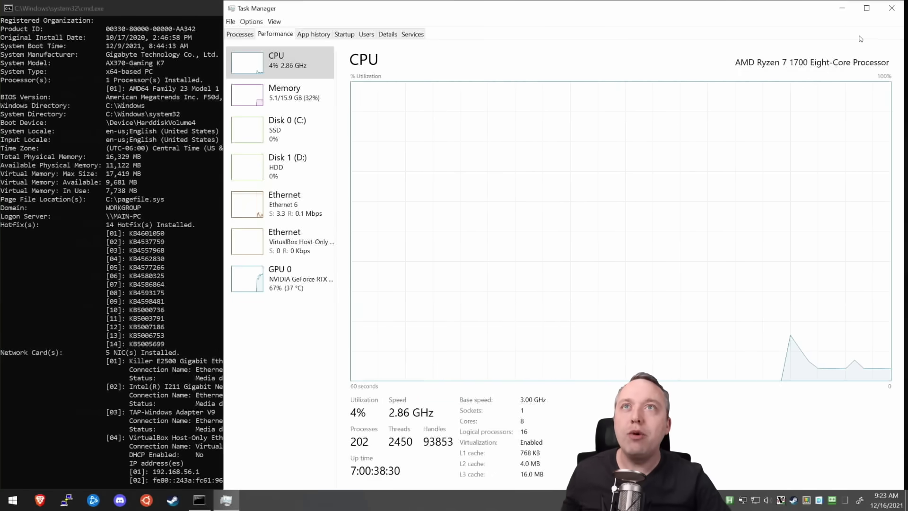
pyautogui.click(891, 9)
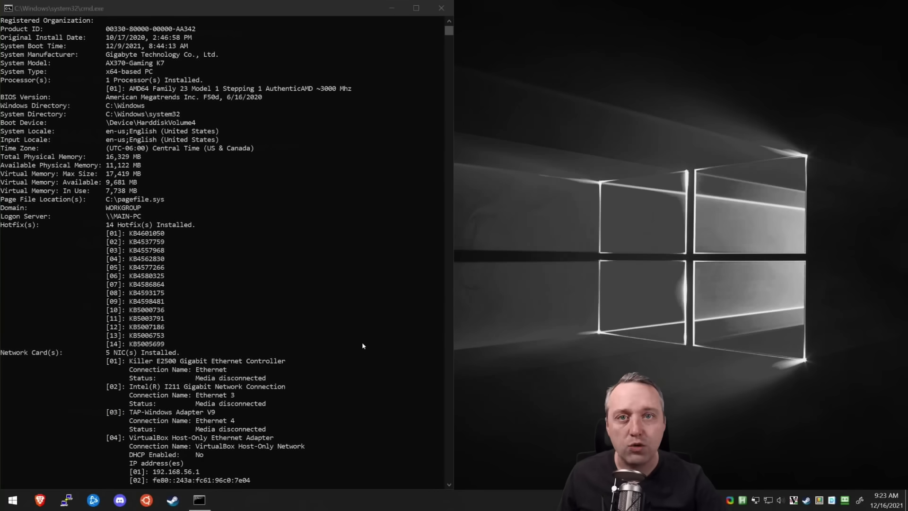
# Step: Open shell:startup, inspect the Synology Drive Client shortcut, and close the Startup folder
pyautogui.press('super+r')
pyautogui.write('she')
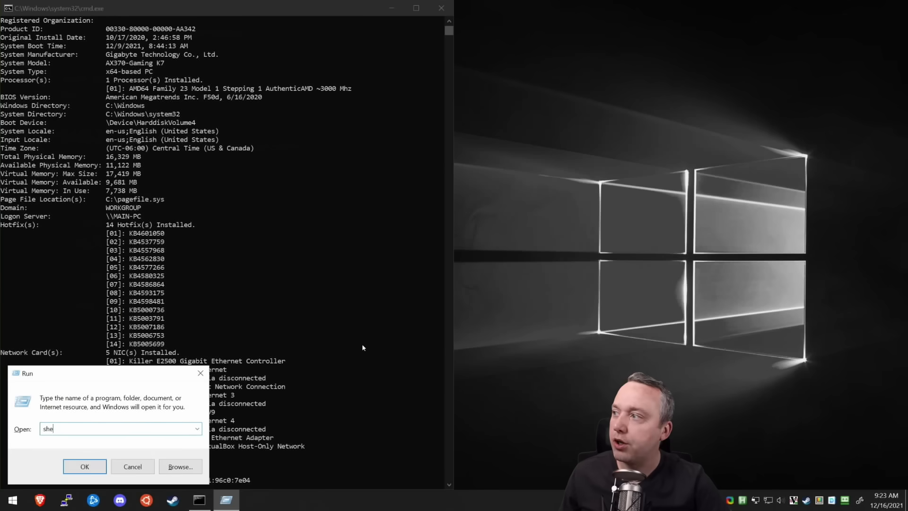
pyautogui.write('el')
pyautogui.press('BackSpace')
pyautogui.press('BackSpace')
pyautogui.write('ll:startup')
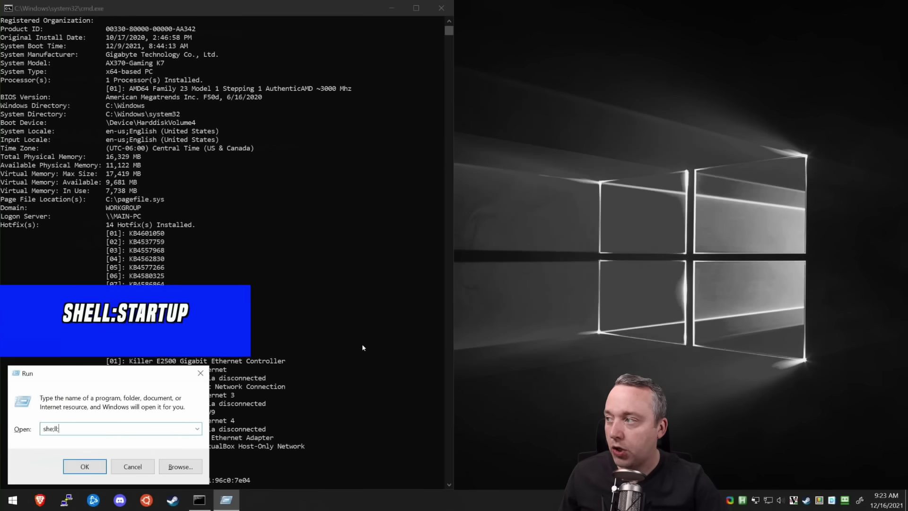
pyautogui.press('Return')
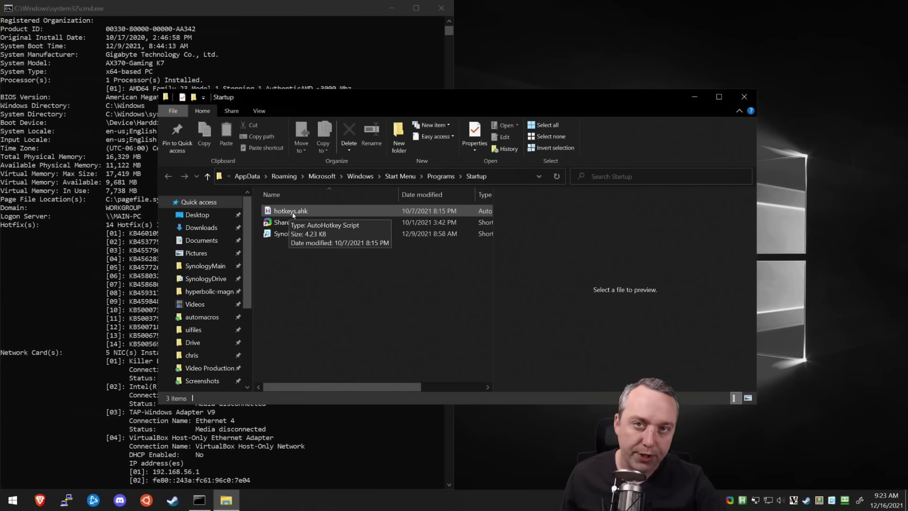
pyautogui.hotkey('alt', 'F4')
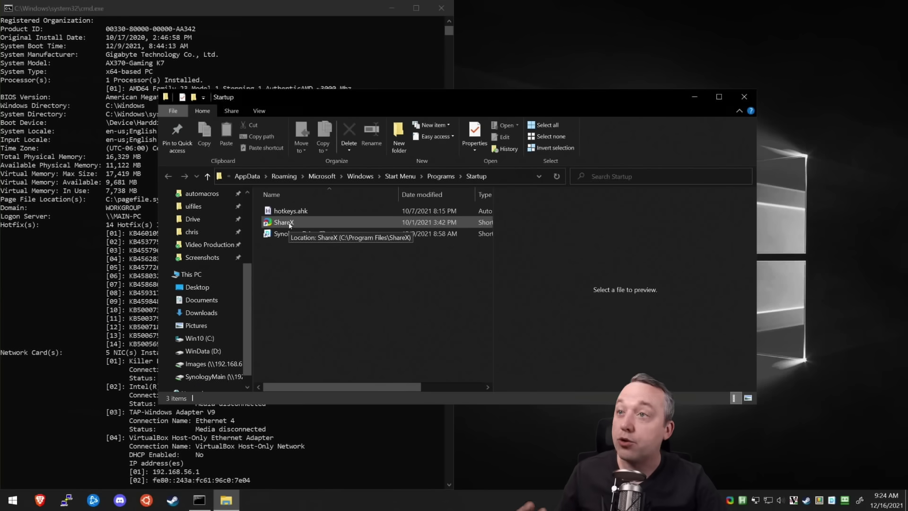
pyautogui.click(291, 235)
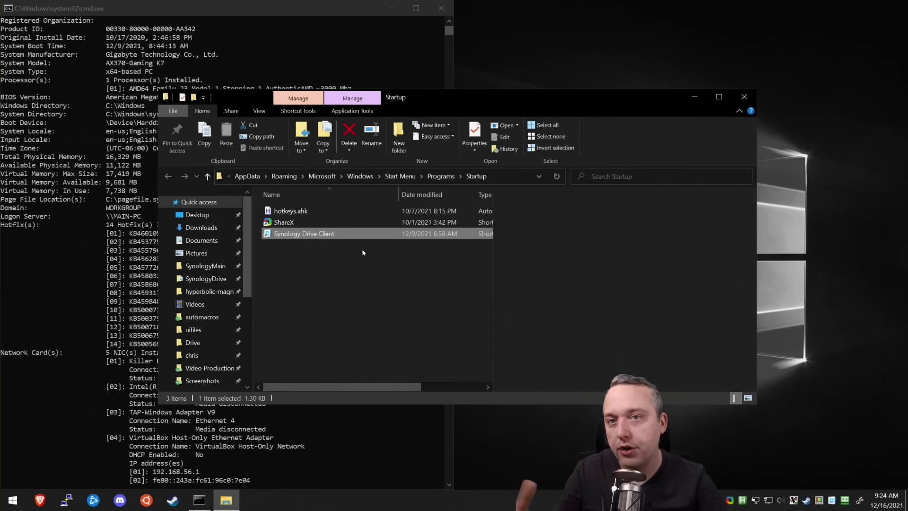
pyautogui.click(744, 96)
# Step: Open shell:common startup from Win+X Run and close the empty all-users Startup folder
pyautogui.rightClick(13, 501)
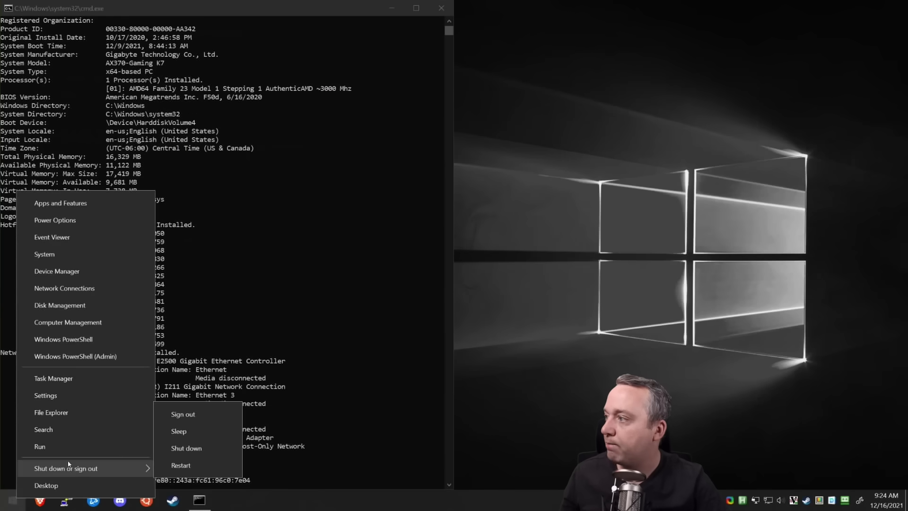
pyautogui.click(75, 448)
pyautogui.write('she')
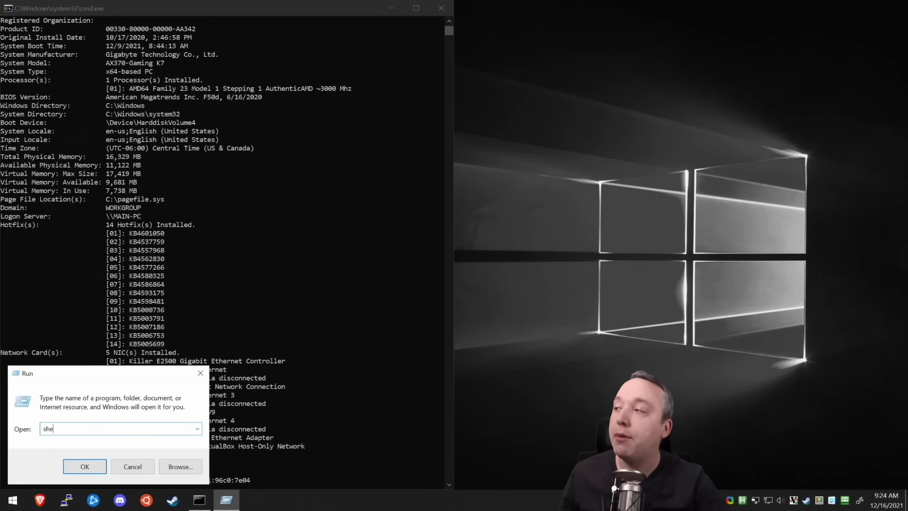
pyautogui.write('ll:comm')
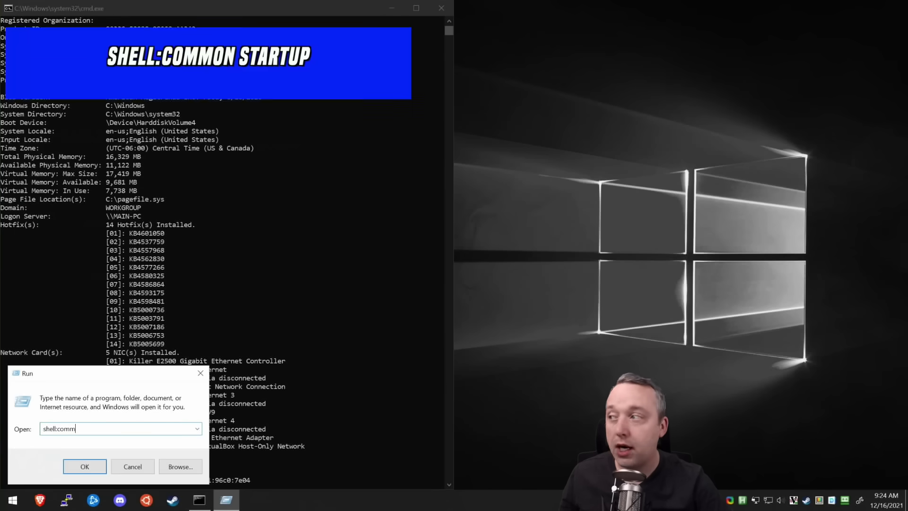
pyautogui.write('on startup')
pyautogui.press('Return')
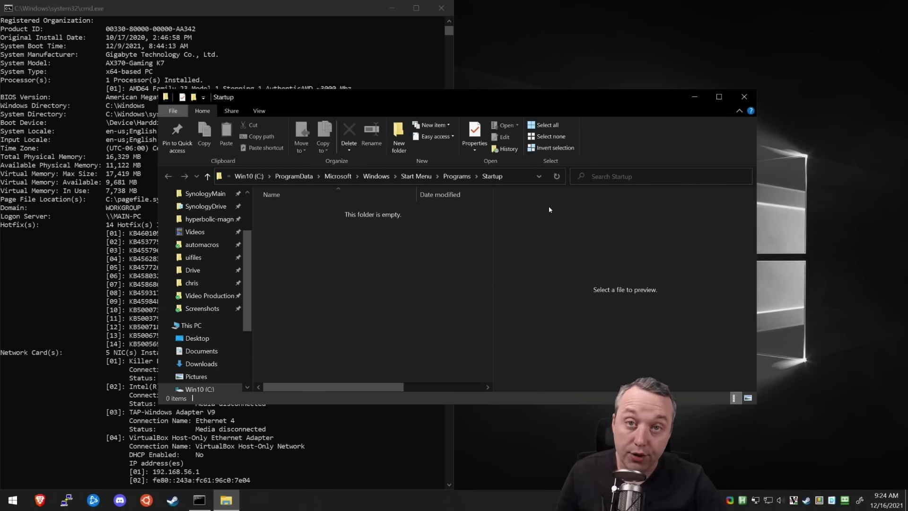
pyautogui.click(744, 97)
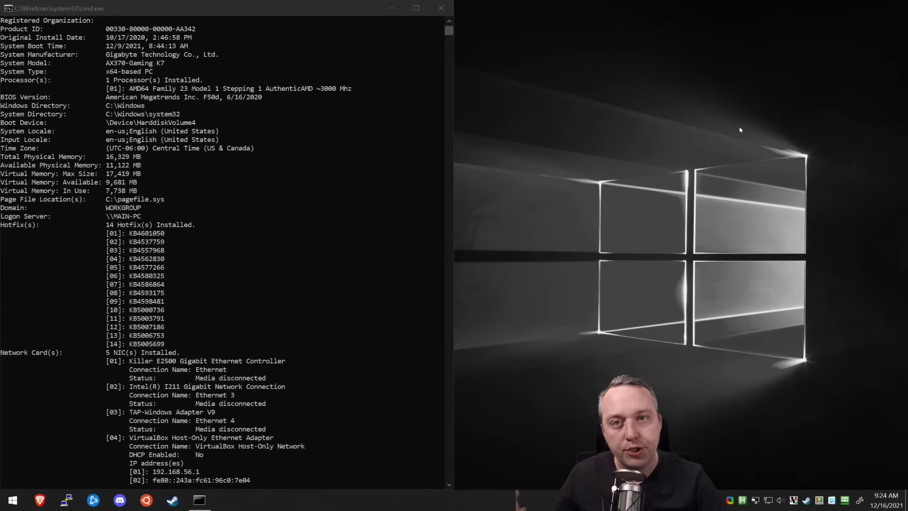
pyautogui.press('super+r')
# Step: Launch Registry Editor with regedit and expand the HKEY_CURRENT_USER hive
pyautogui.write('rege')
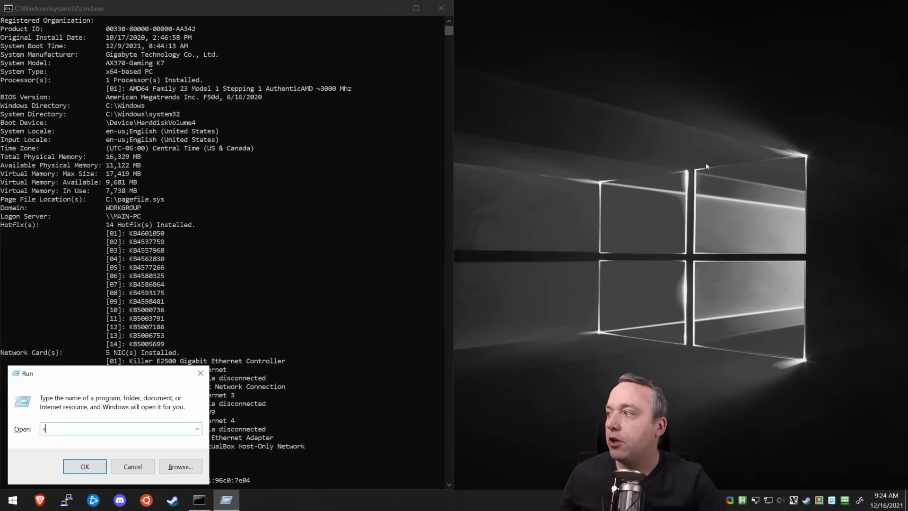
pyautogui.press('Return')
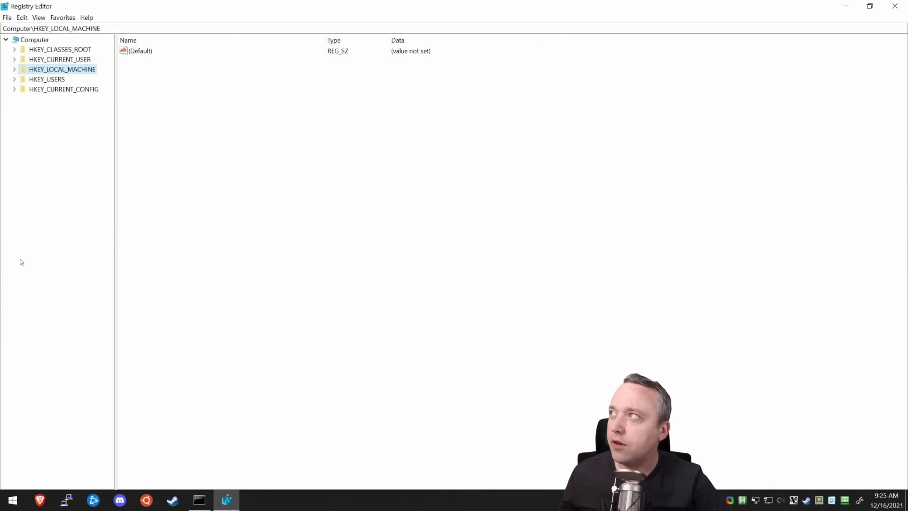
pyautogui.press('Up')
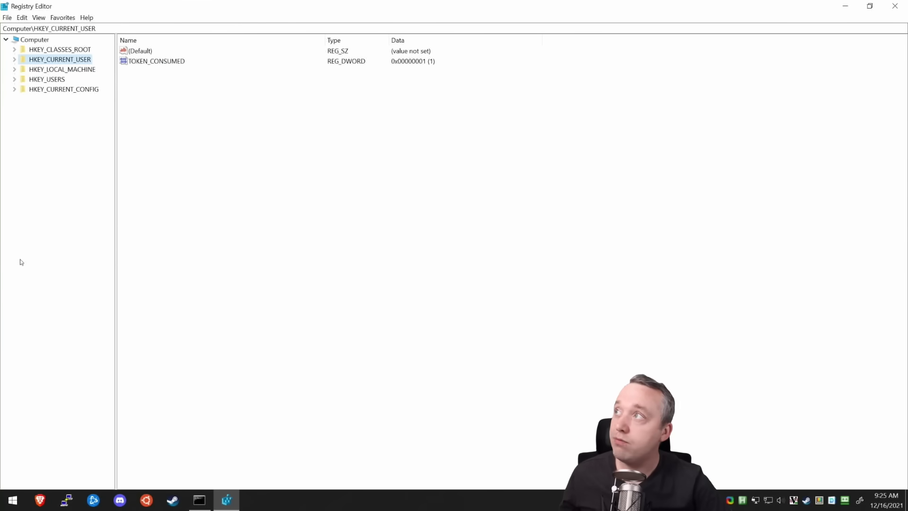
pyautogui.press('Down')
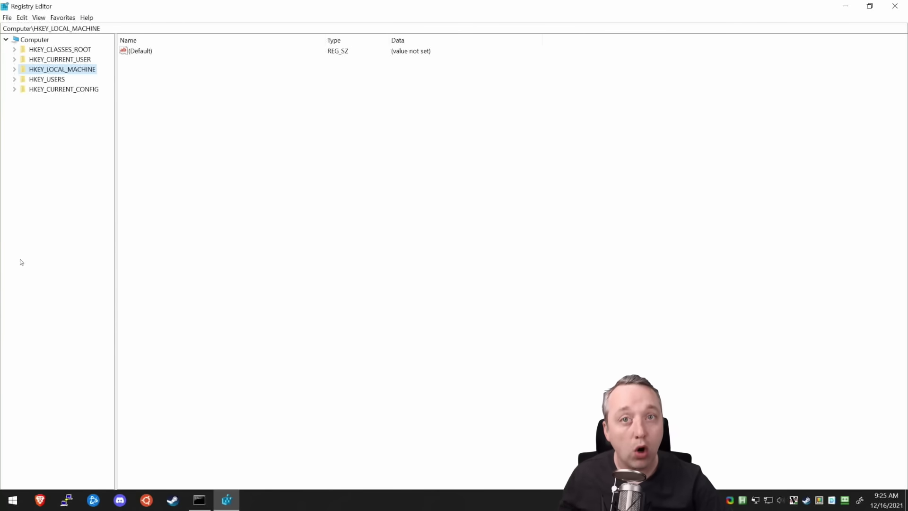
pyautogui.press('Up')
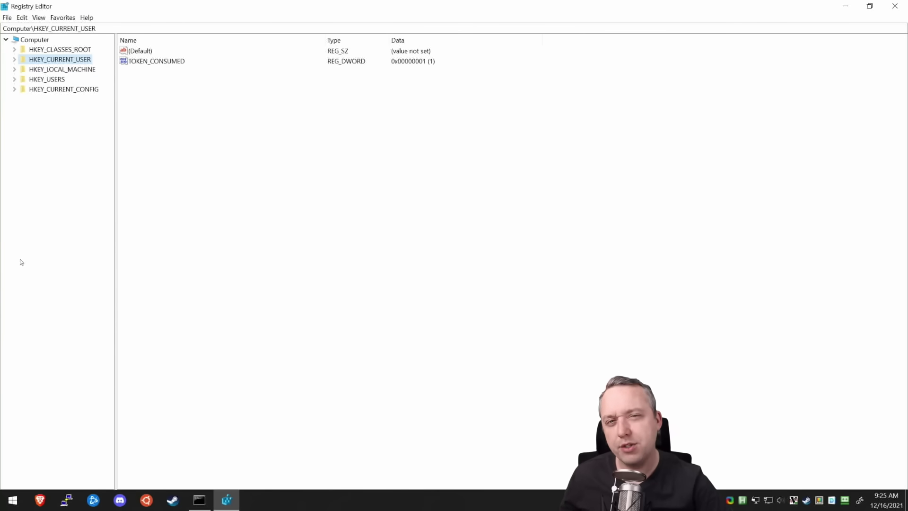
pyautogui.press('Right')
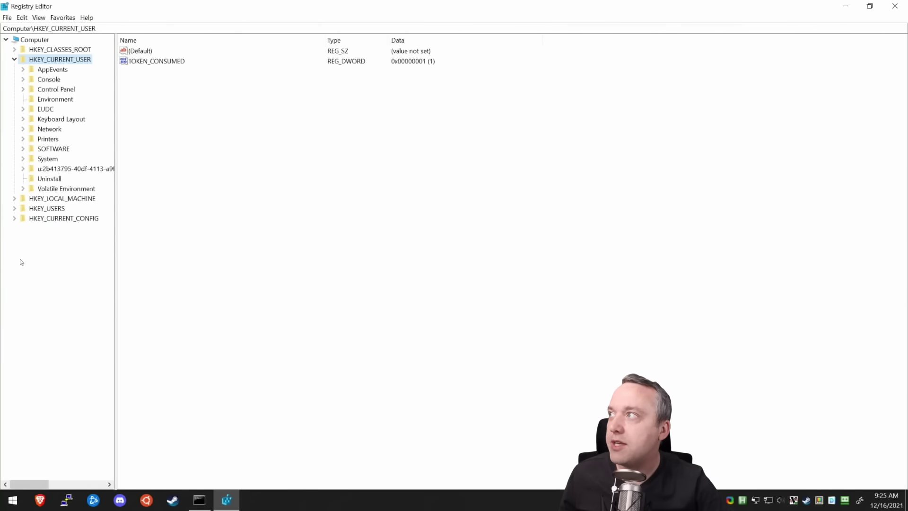
# Step: Navigate through SOFTWARE\Microsoft\Windows\CurrentVersion to the Run key
pyautogui.press('s')
pyautogui.press('Right')
pyautogui.press('m')
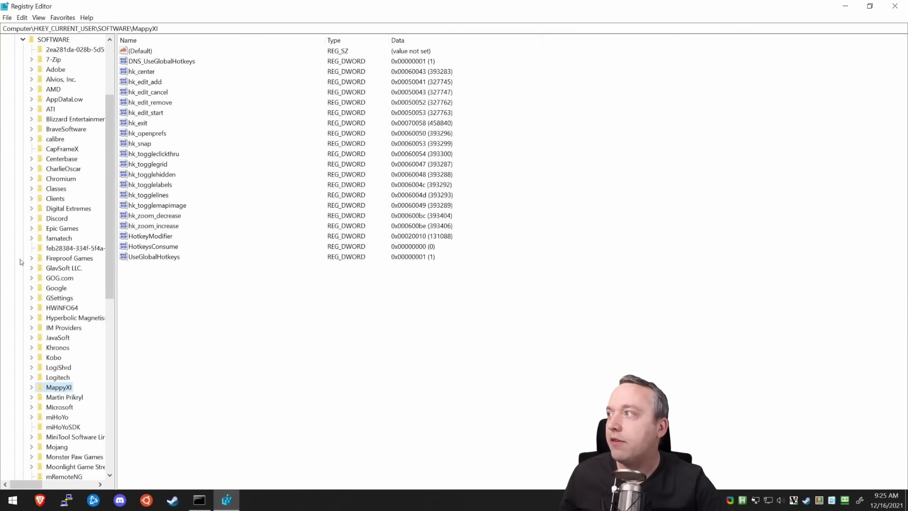
pyautogui.press('m')
pyautogui.press('m')
pyautogui.press('m')
pyautogui.press('Up')
pyautogui.press('Right')
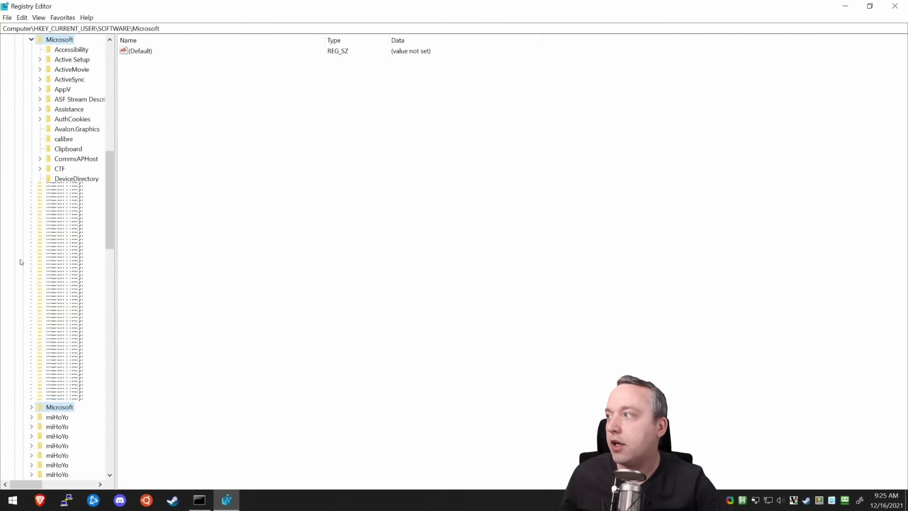
pyautogui.press('Down')
pyautogui.press('Down')
pyautogui.press('Down')
pyautogui.press('Down')
pyautogui.press('Down')
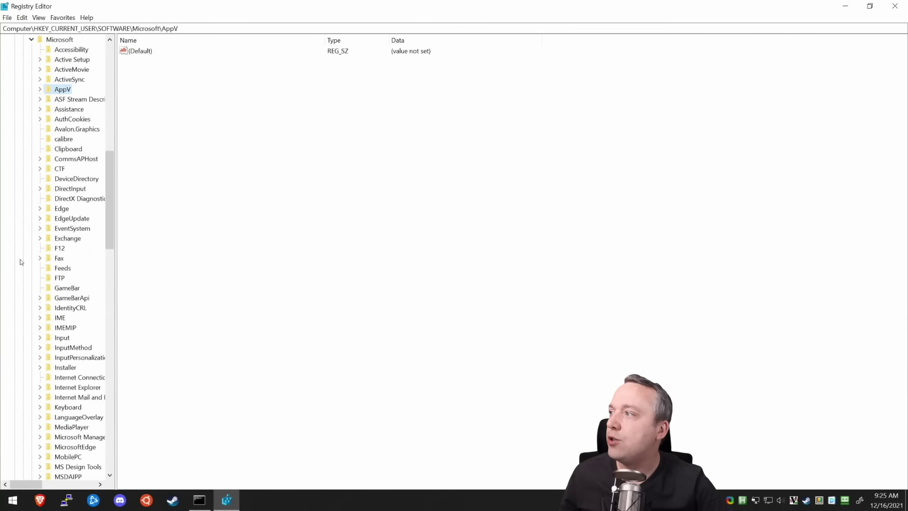
pyautogui.press('w')
pyautogui.press('w')
pyautogui.press('w')
pyautogui.press('w')
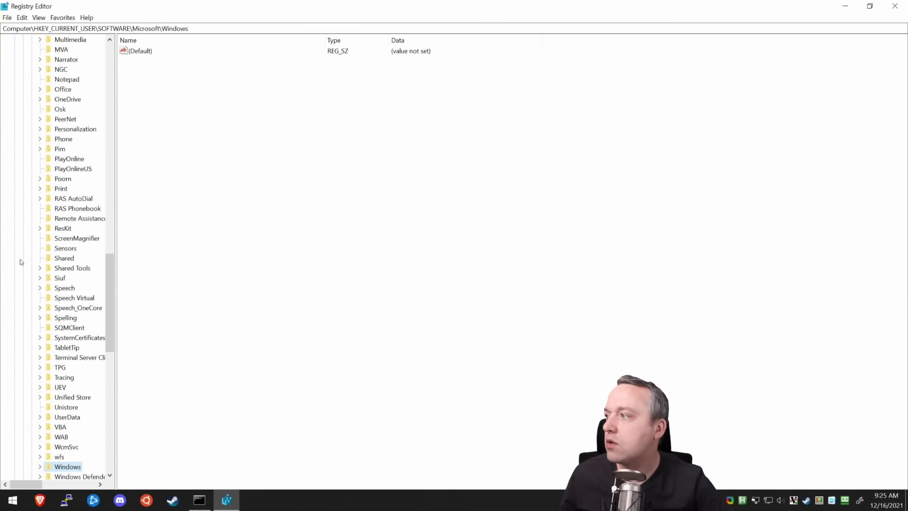
pyautogui.press('Right')
pyautogui.press('Down')
pyautogui.press('Down')
pyautogui.press('Right')
pyautogui.press('Down')
pyautogui.press('Down')
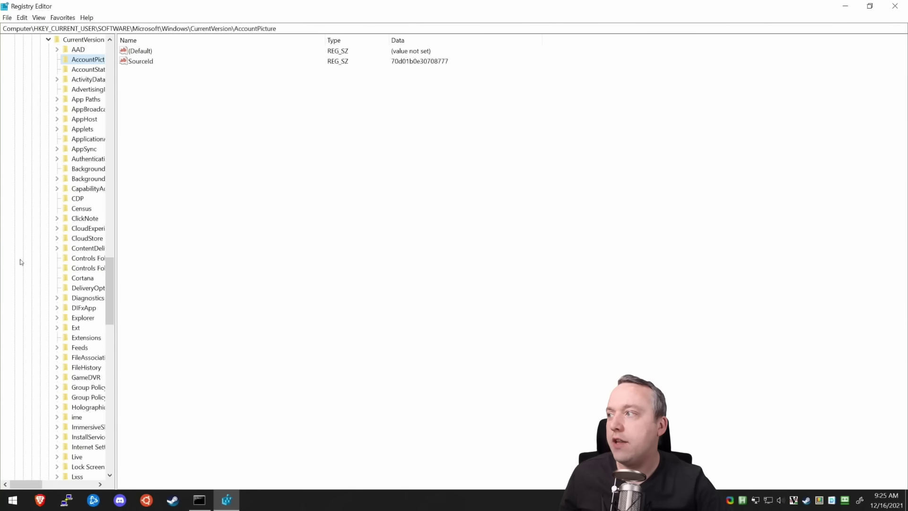
pyautogui.press('End')
pyautogui.write('run')
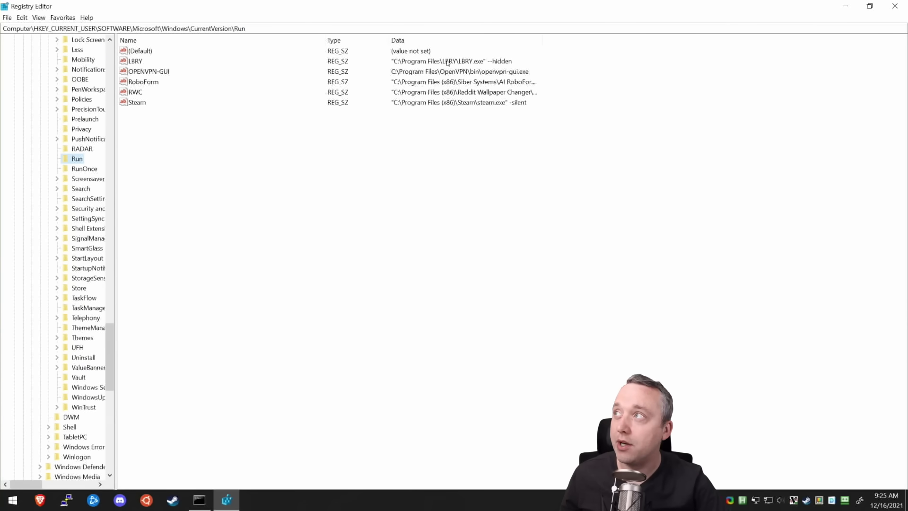
# Step: Delete the LBRY and RWC startup values from the current user's Run key
pyautogui.click(136, 62)
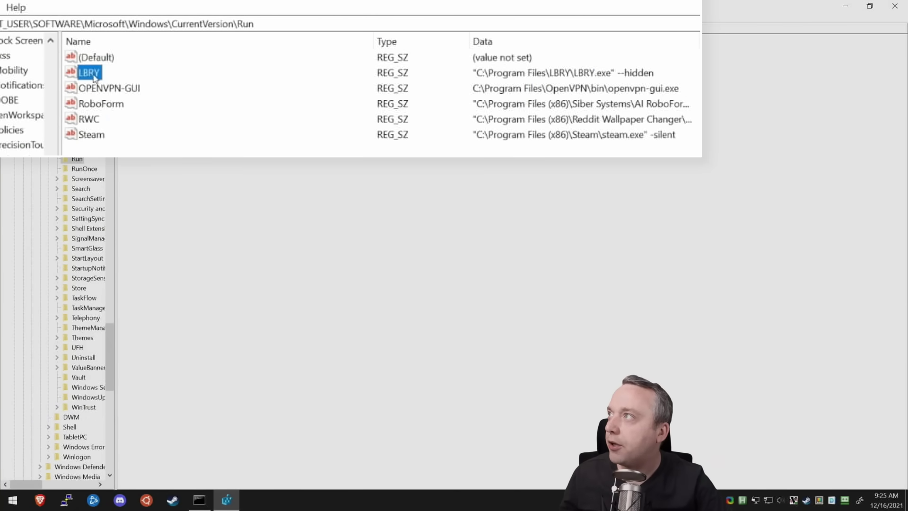
pyautogui.rightClick(107, 74)
pyautogui.click(132, 119)
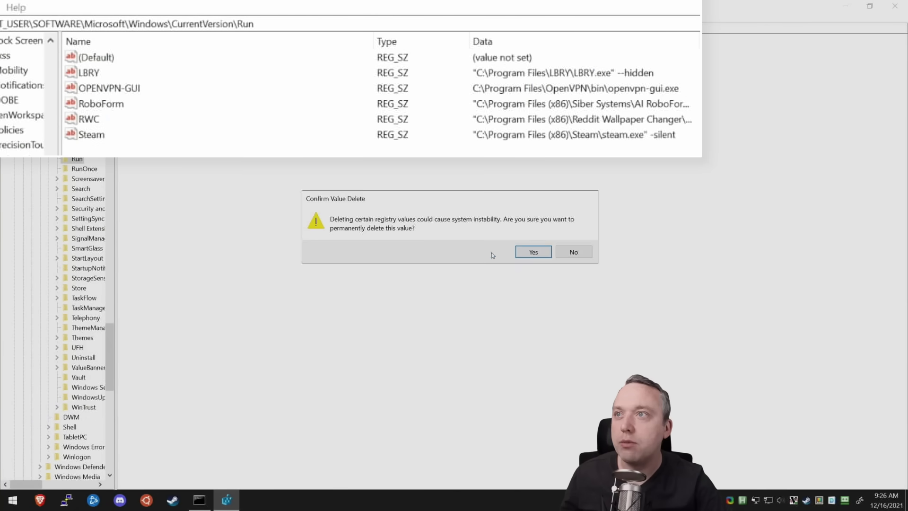
pyautogui.click(533, 252)
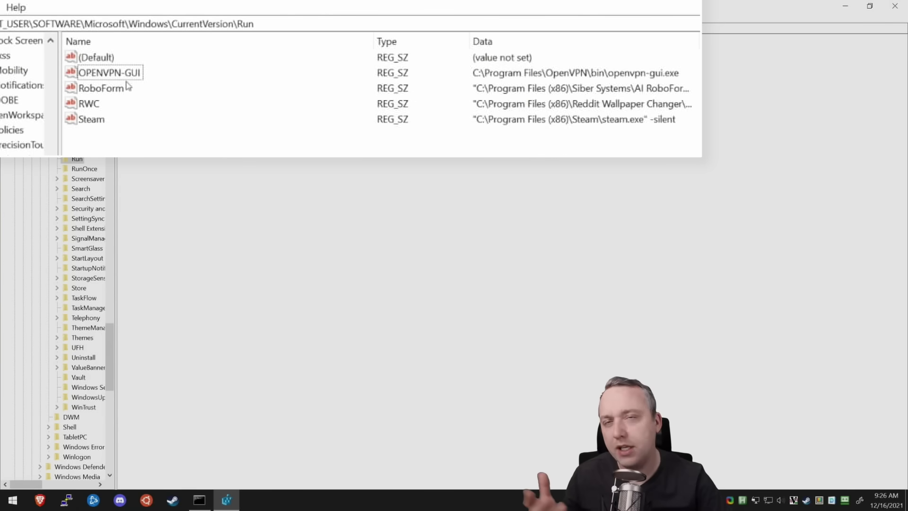
pyautogui.click(101, 90)
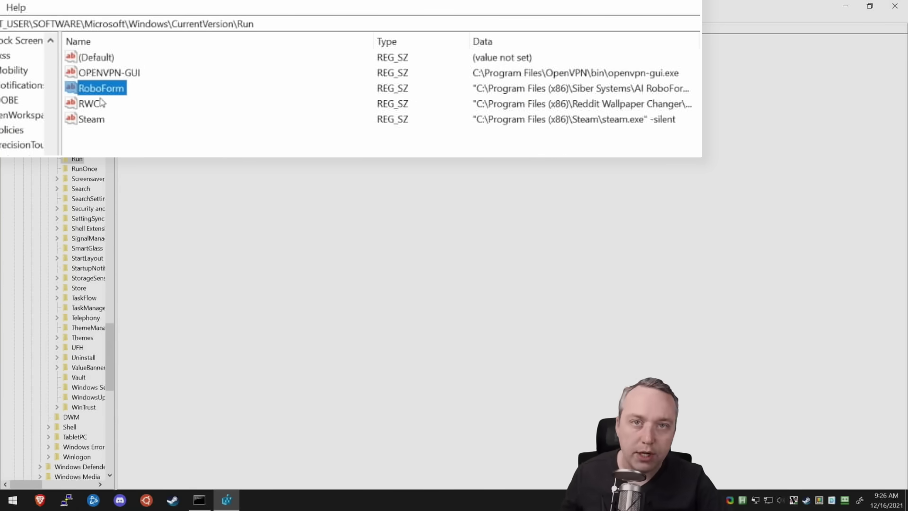
pyautogui.click(87, 109)
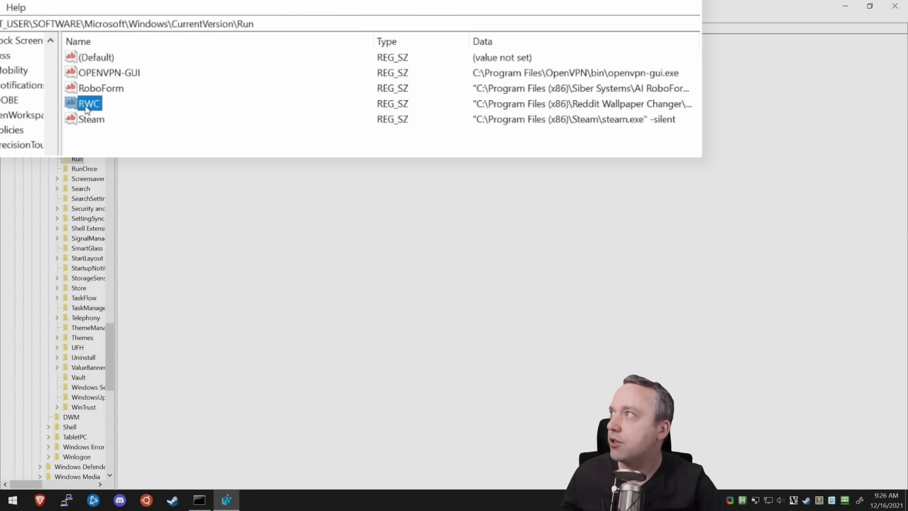
pyautogui.rightClick(86, 109)
pyautogui.click(127, 154)
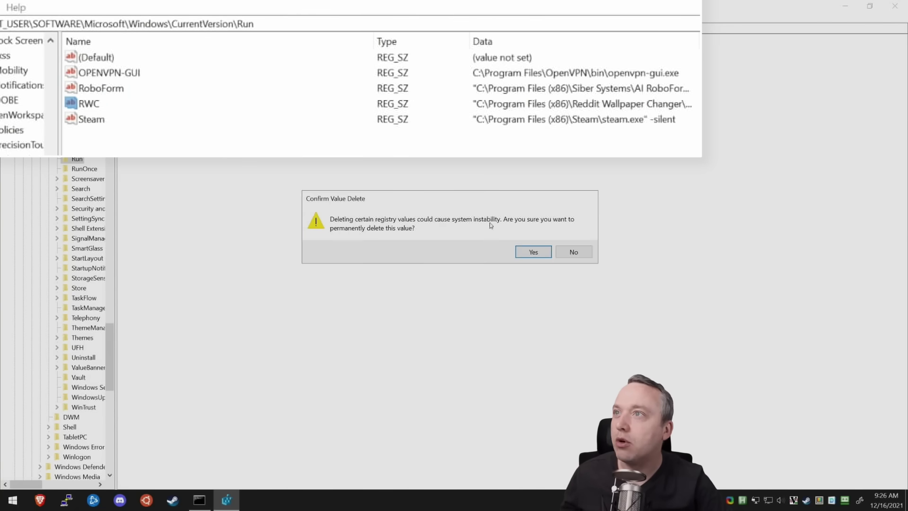
pyautogui.click(533, 251)
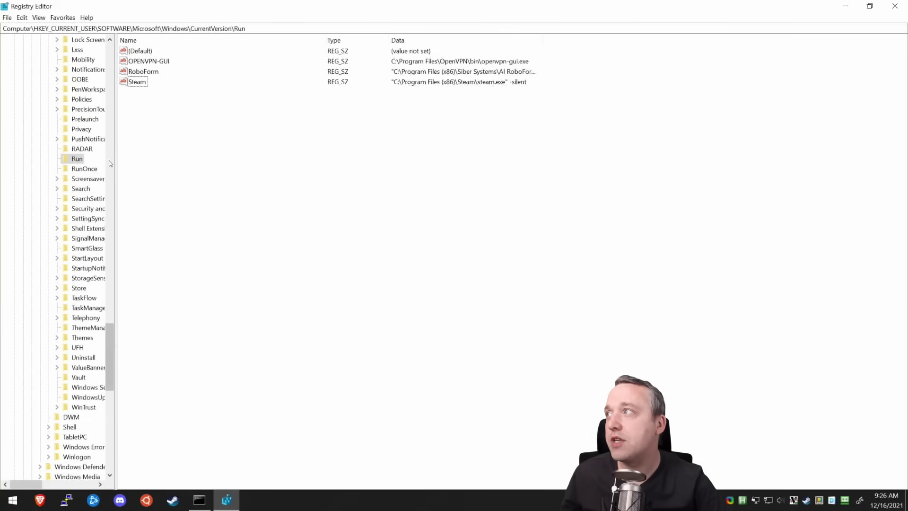
pyautogui.click(79, 161)
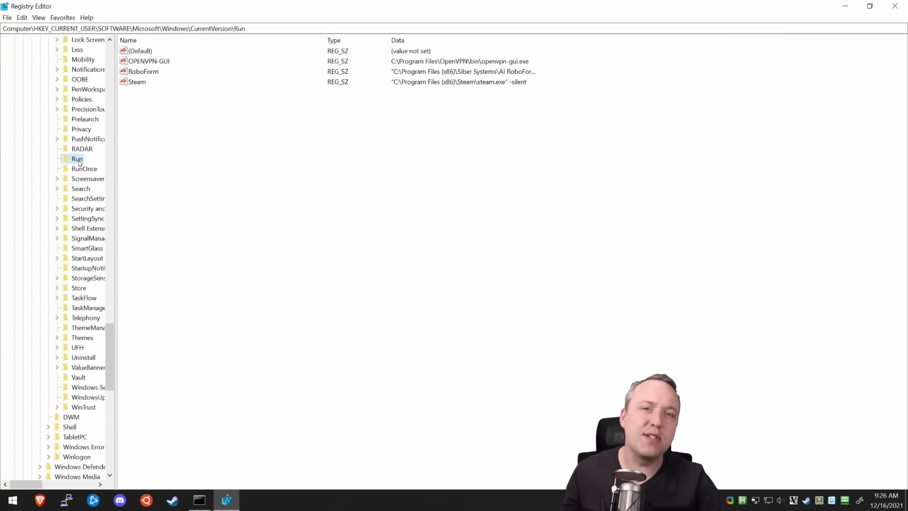
# Step: Collapse back up the tree and expand HKEY_LOCAL_MACHINE
pyautogui.press('Left')
pyautogui.press('Left')
pyautogui.press('Left')
pyautogui.press('Left')
pyautogui.press('Left')
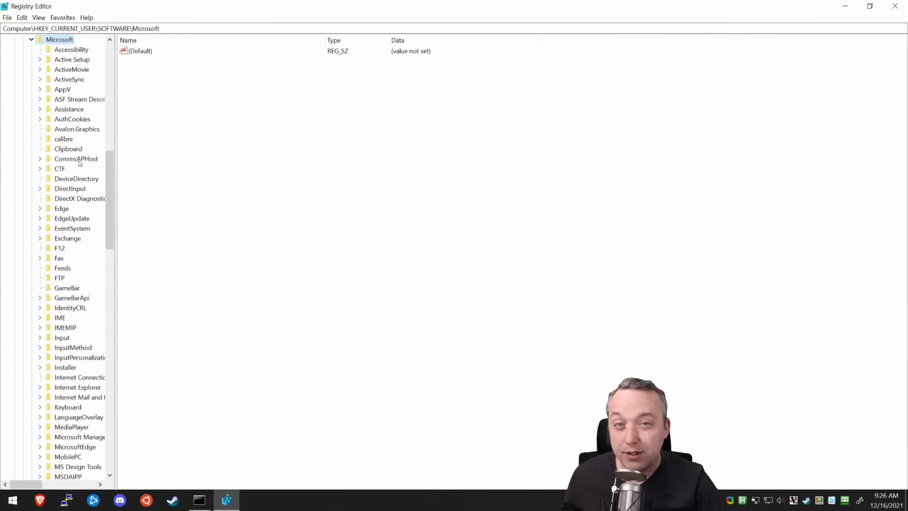
pyautogui.press('Left')
pyautogui.press('Left')
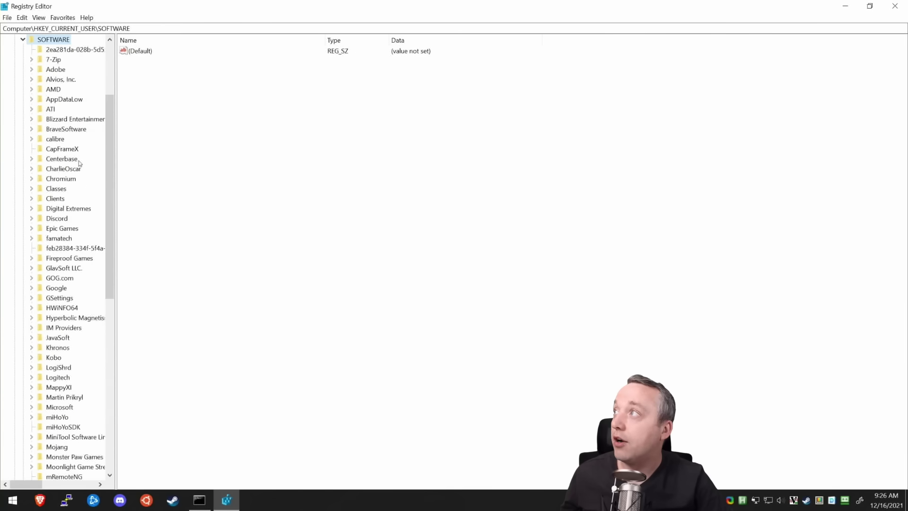
pyautogui.press('Left')
pyautogui.press('Left')
pyautogui.press('Left')
pyautogui.press('Down')
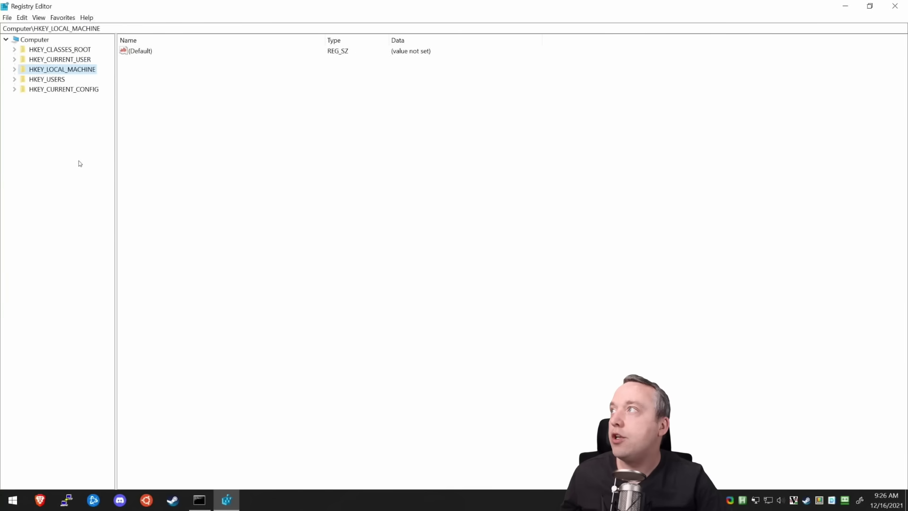
pyautogui.press('Right')
pyautogui.press('Down')
pyautogui.press('Down')
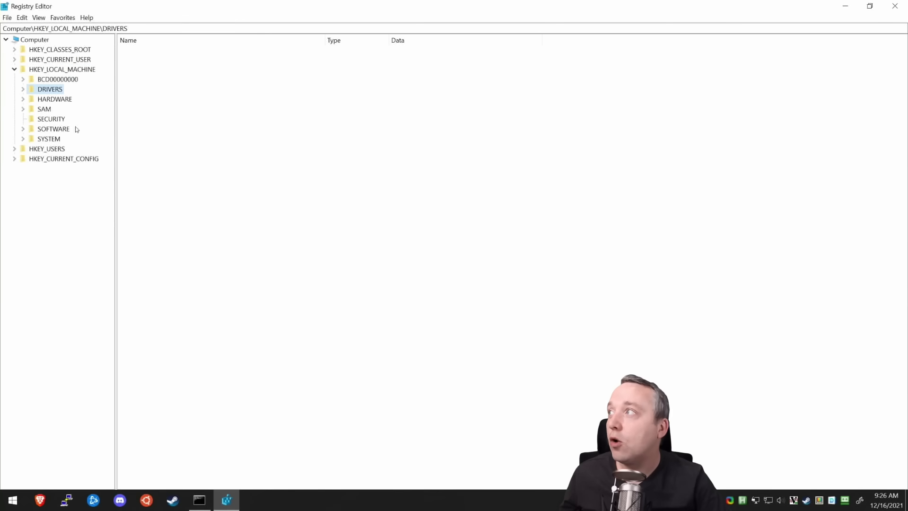
# Step: Expand SOFTWARE\Microsoft\Windows\CurrentVersion and select its machine-wide Run key
pyautogui.click(57, 129)
pyautogui.click(23, 129)
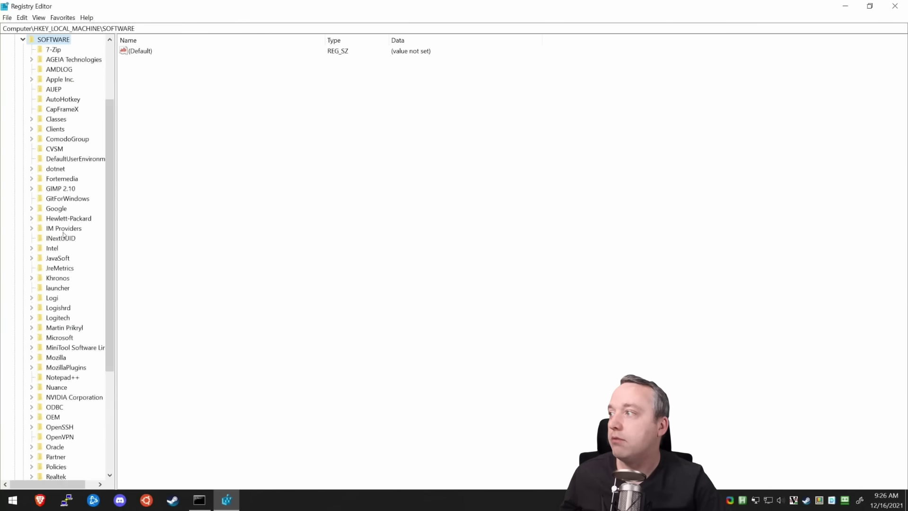
pyautogui.scroll(-3, 64, 233)
pyautogui.doubleClick(52, 247)
pyautogui.press('w')
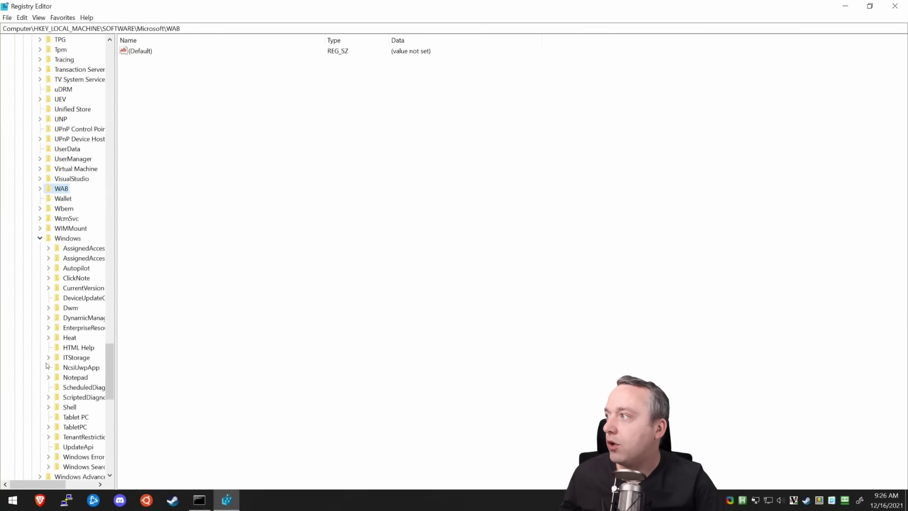
pyautogui.click(49, 288)
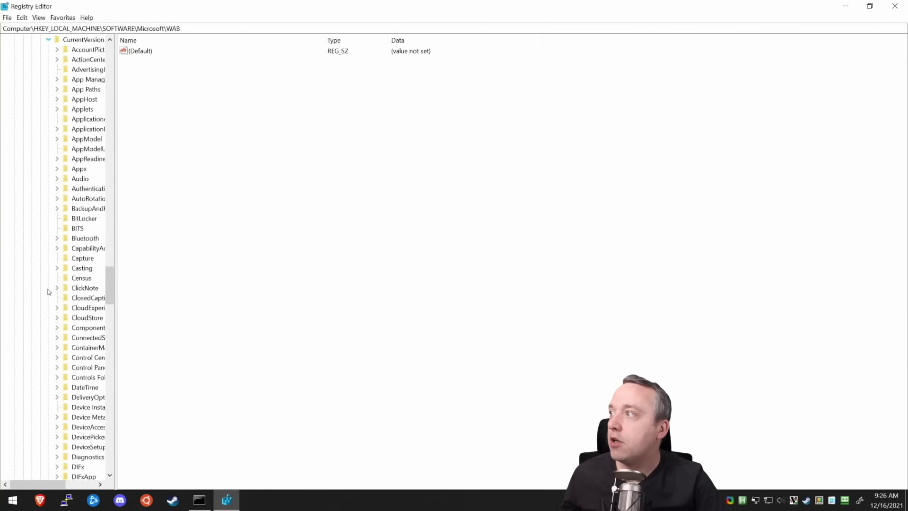
pyautogui.scroll(-2, 70, 319)
pyautogui.scroll(-20, 70, 320)
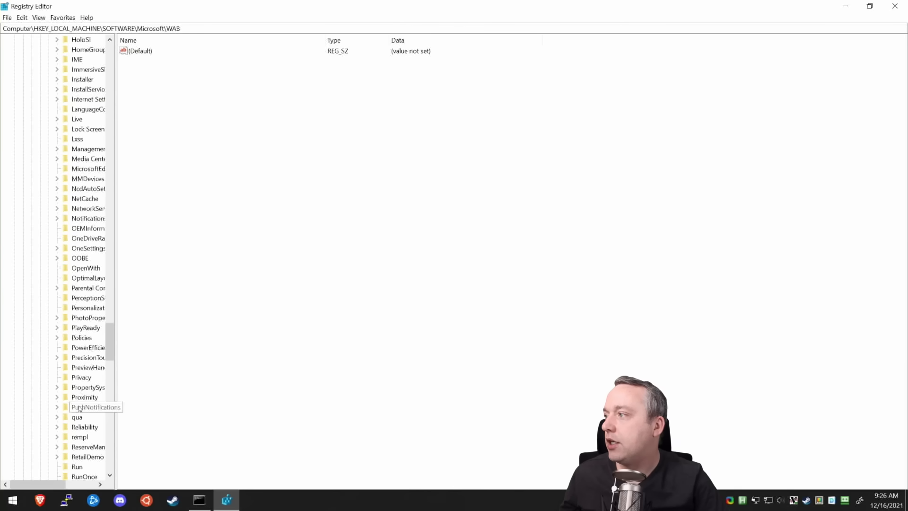
pyautogui.click(77, 467)
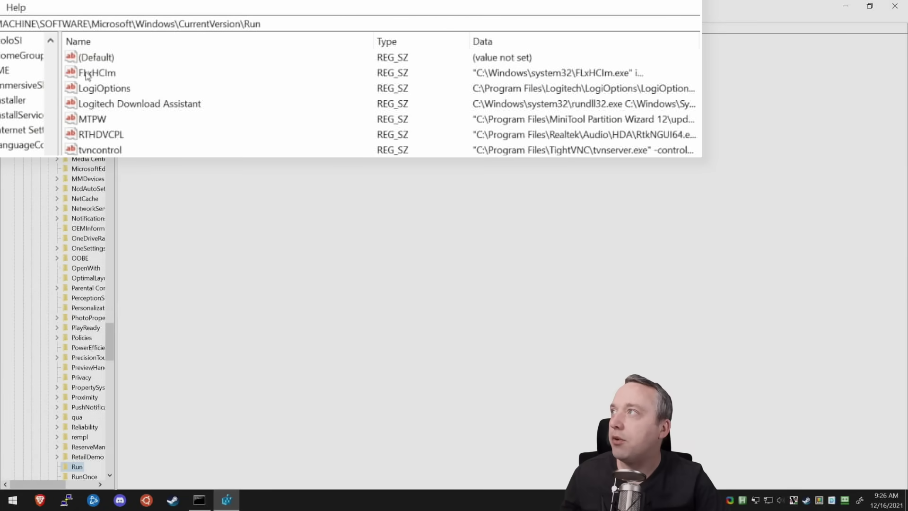
# Step: Open the FLxHClm value to read its data path, C:\Windows\system32\FLxHCIm.exe
pyautogui.click(137, 61)
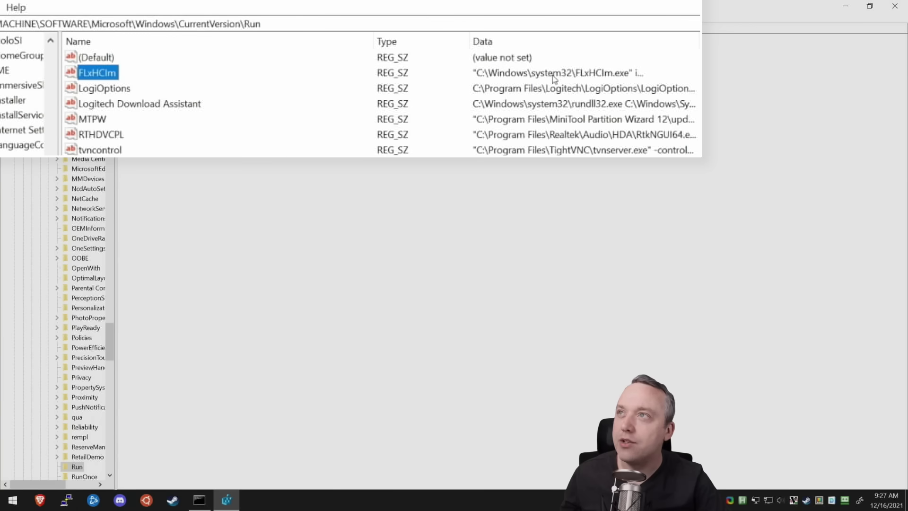
pyautogui.rightClick(112, 74)
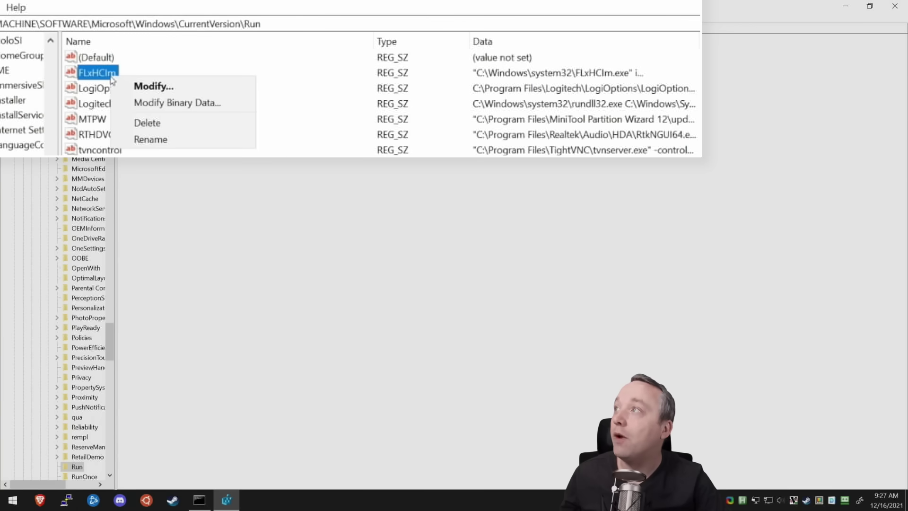
pyautogui.click(538, 80)
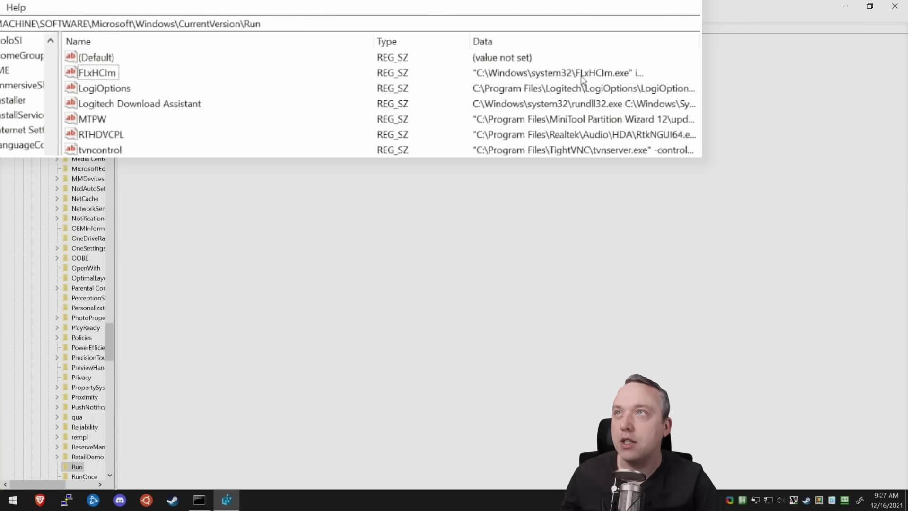
pyautogui.doubleClick(86, 75)
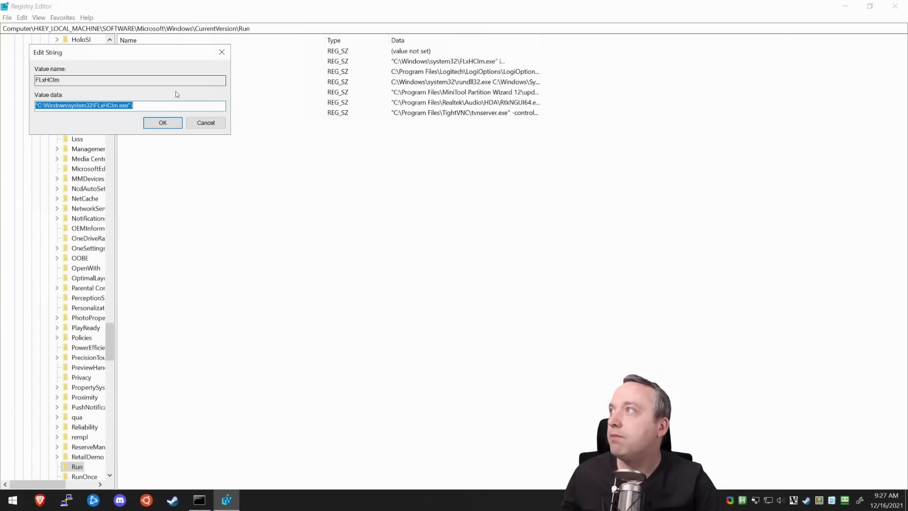
pyautogui.click(112, 106)
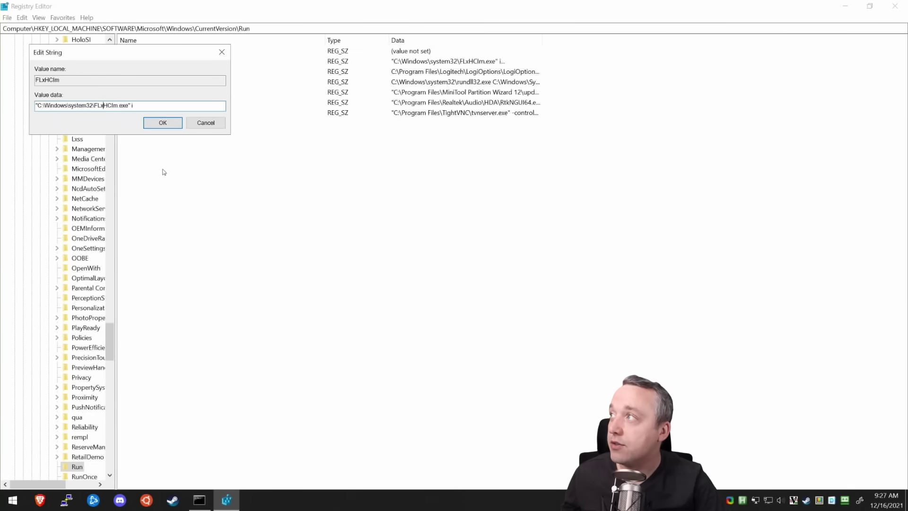
pyautogui.press('super+r')
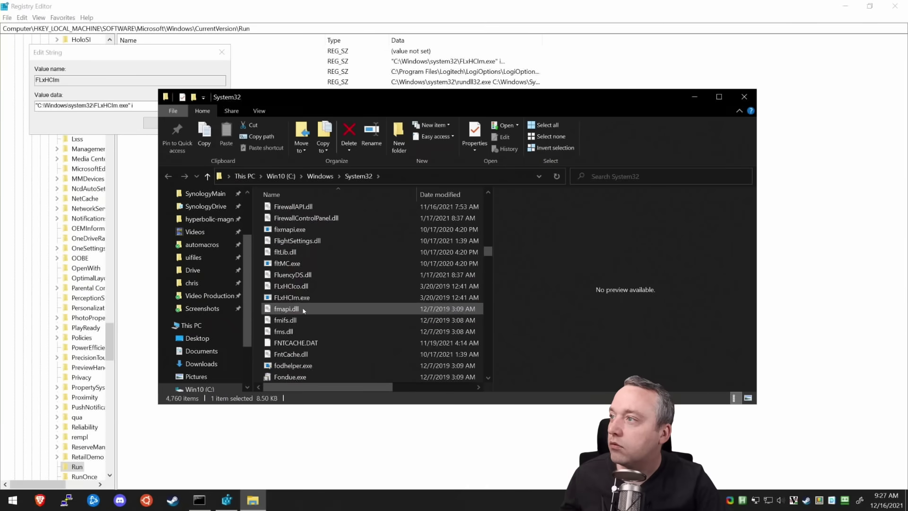
# Step: Check FLxHClm.exe's Properties details, identifying it as Fresco Logic's xHCI (USB3) Host Driver
pyautogui.rightClick(284, 264)
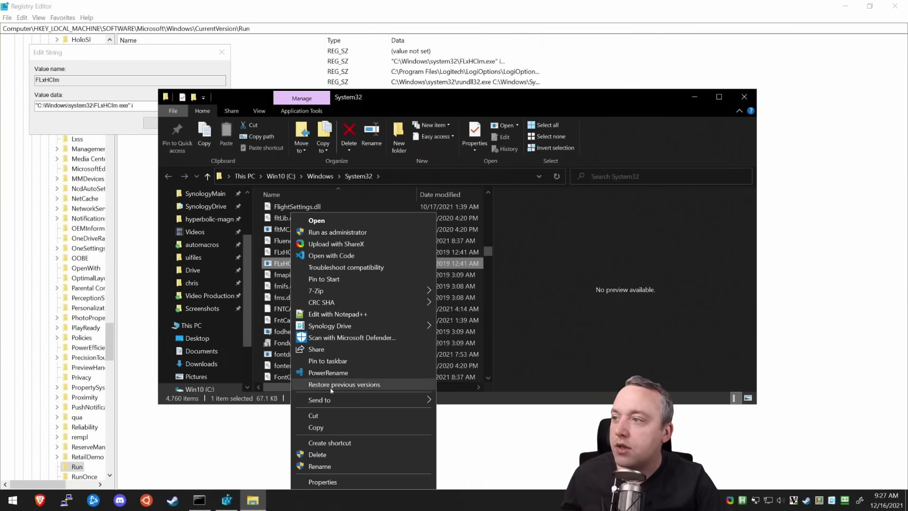
pyautogui.click(333, 486)
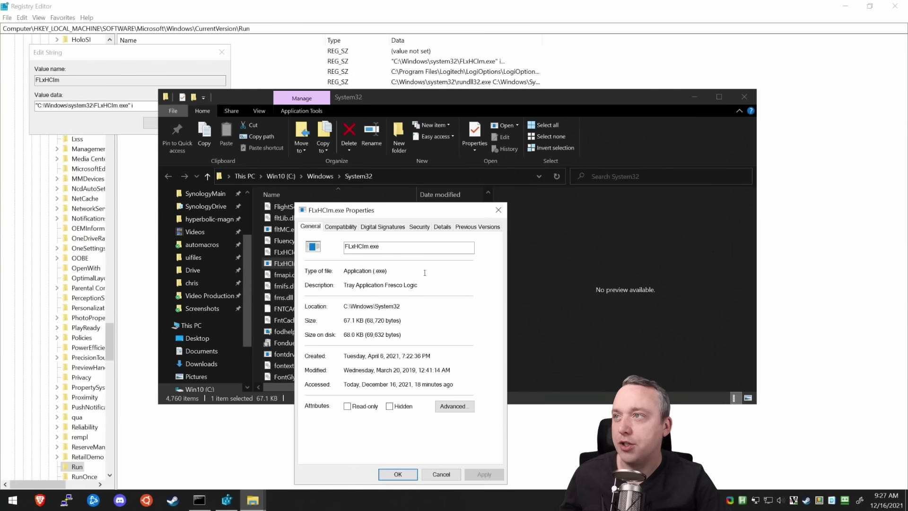
pyautogui.click(443, 226)
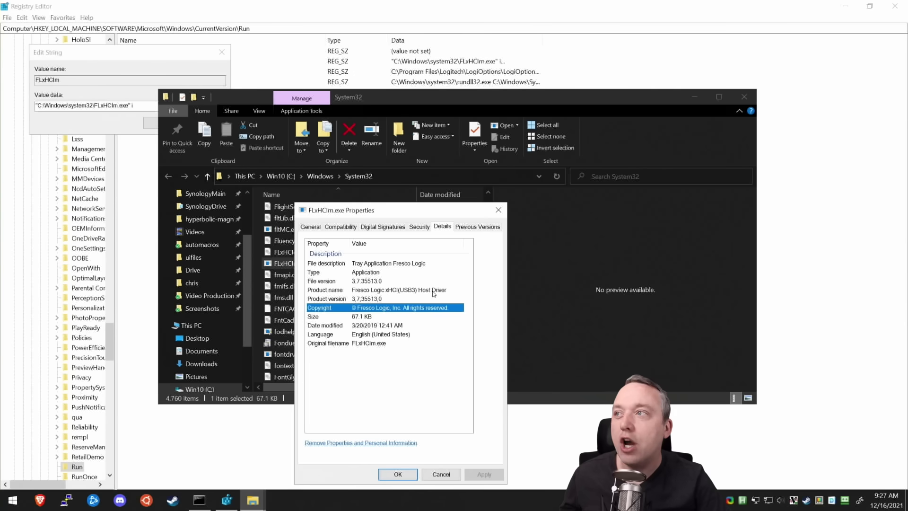
pyautogui.click(398, 474)
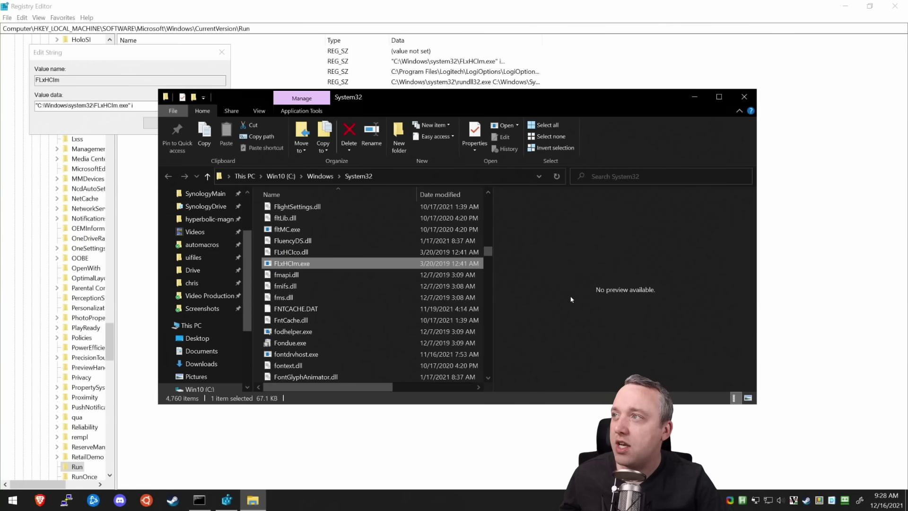
# Step: Delete FLxHClm, LogiOptions and Logitech Download Assistant from the machine-wide Run key
pyautogui.rightClick(130, 60)
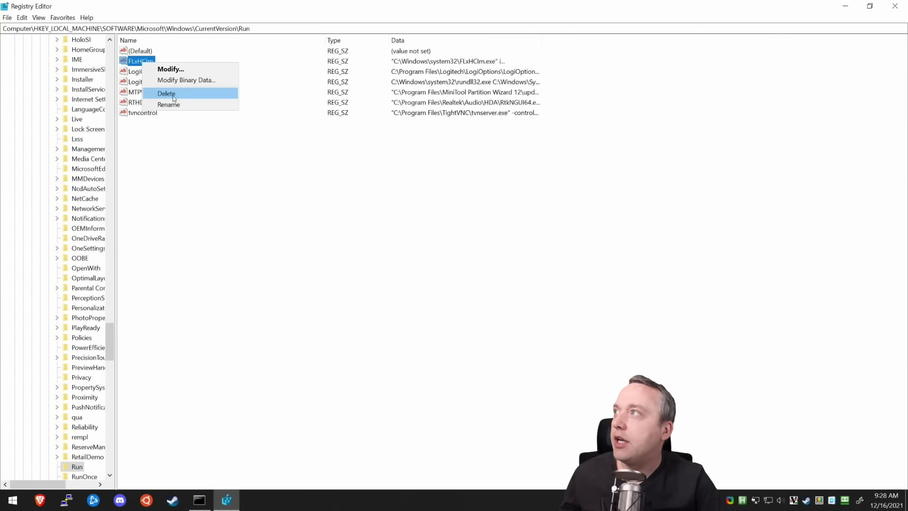
pyautogui.click(168, 92)
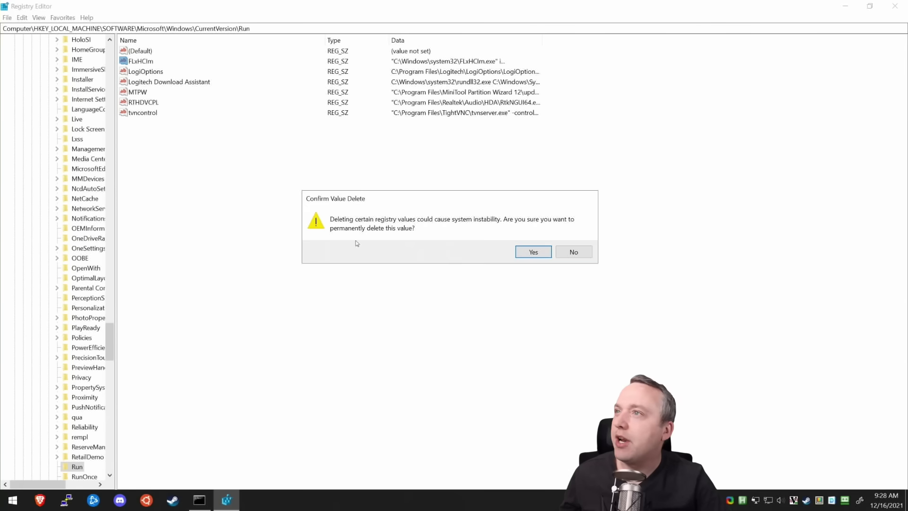
pyautogui.click(535, 256)
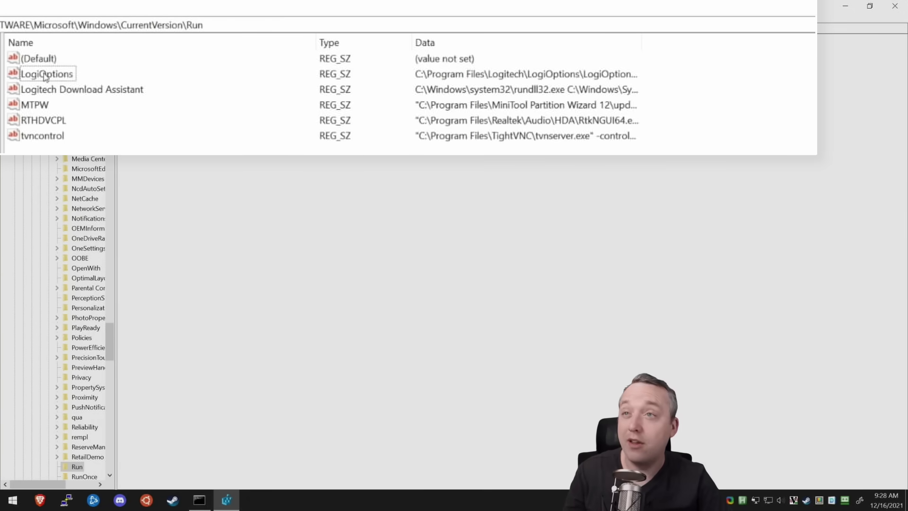
pyautogui.rightClick(46, 77)
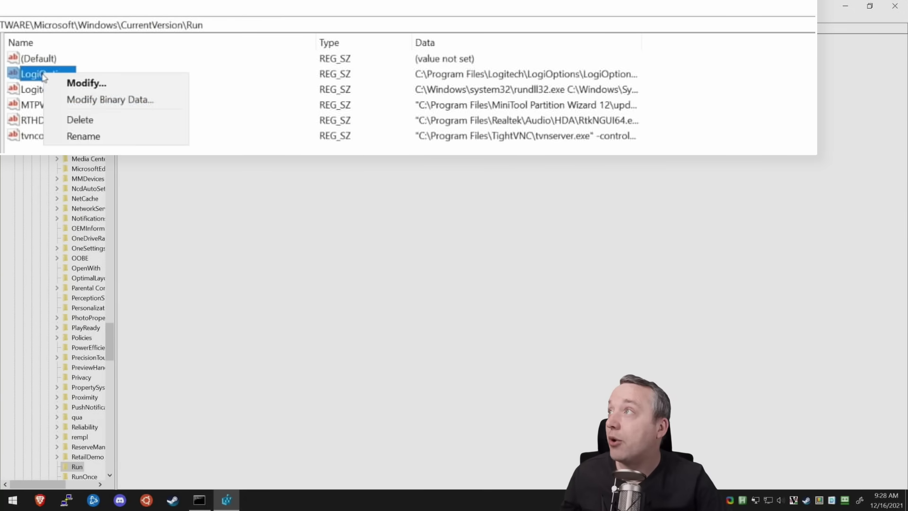
pyautogui.click(97, 119)
pyautogui.press('Return')
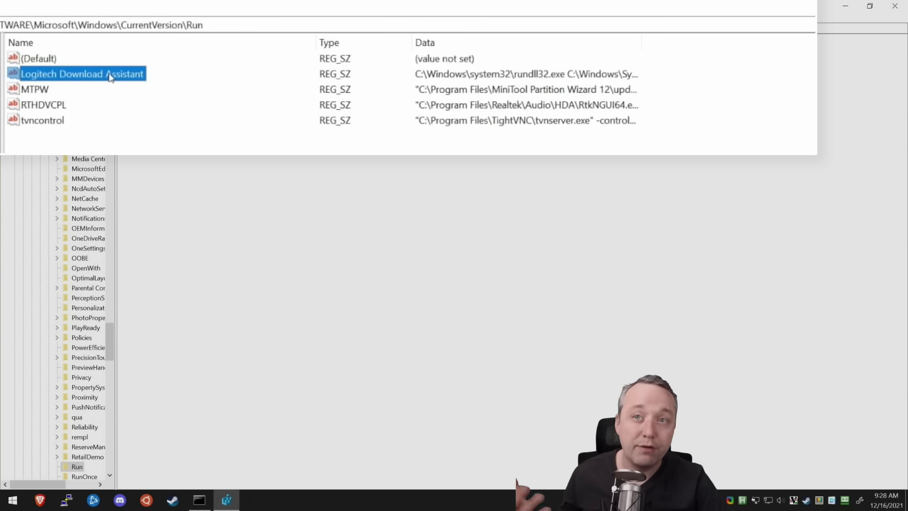
pyautogui.rightClick(110, 77)
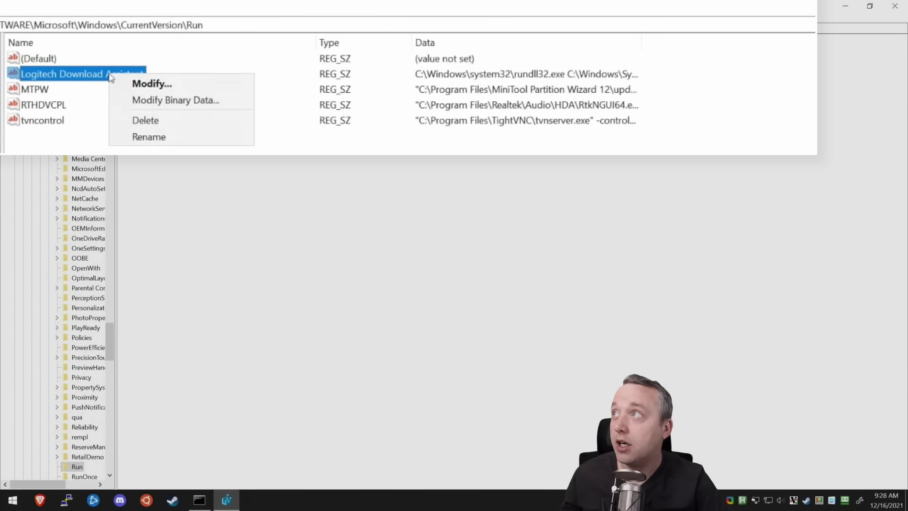
pyautogui.click(144, 120)
pyautogui.press('Return')
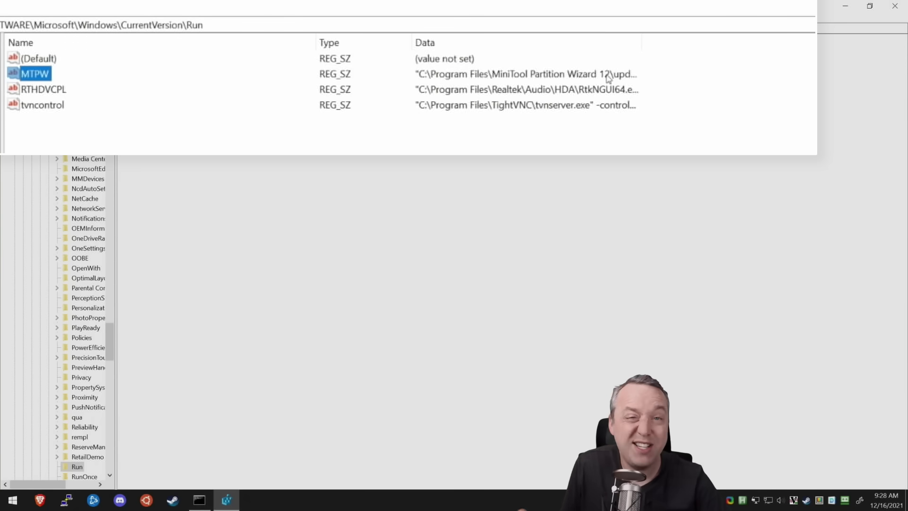
pyautogui.rightClick(35, 75)
# Step: Delete MTPW and RTHDVCPL, leaving only tvncontrol, then close Registry Editor
pyautogui.click(86, 122)
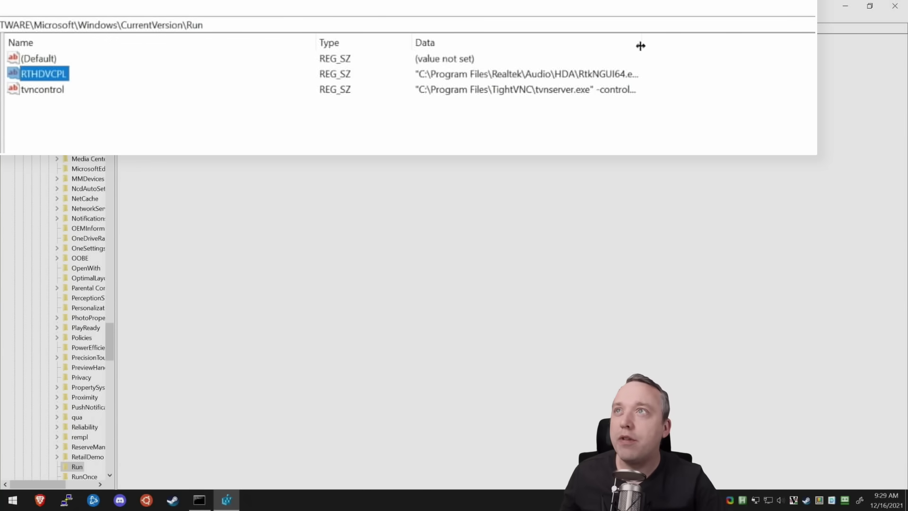
pyautogui.moveTo(640, 46); pyautogui.dragTo(786, 58)
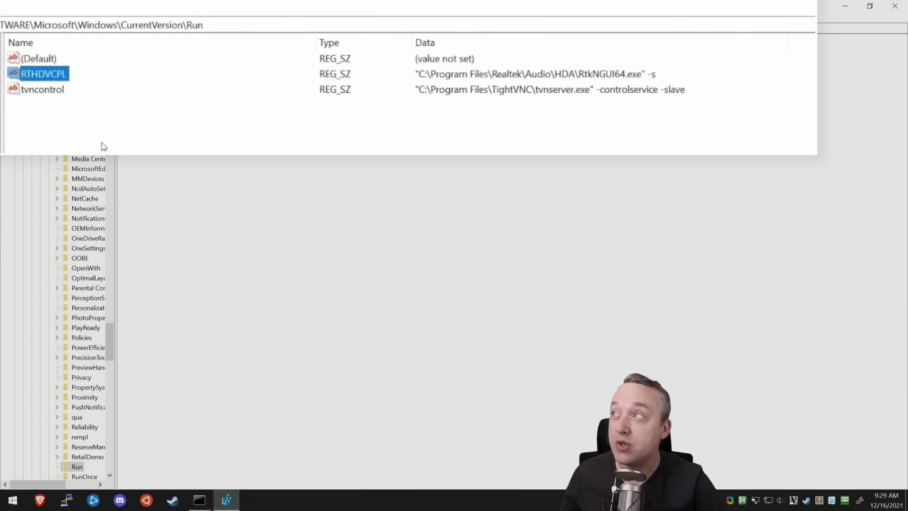
pyautogui.rightClick(29, 79)
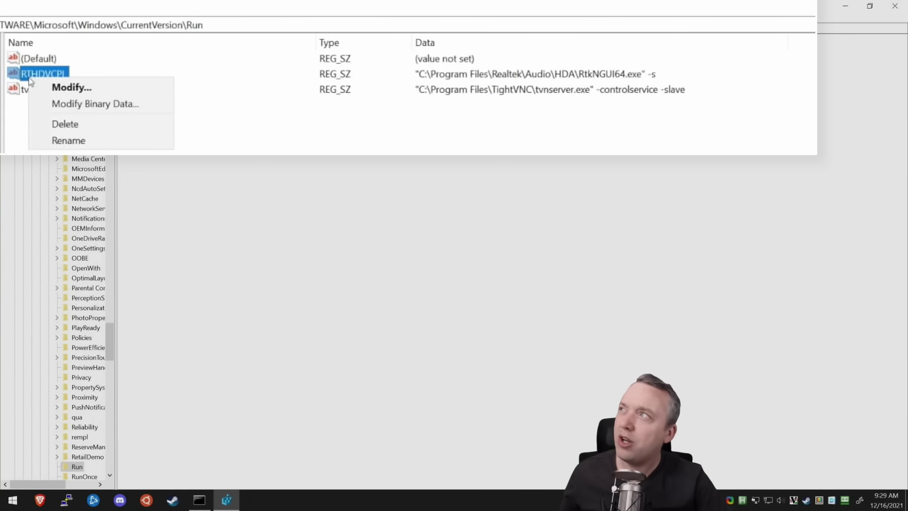
pyautogui.click(72, 125)
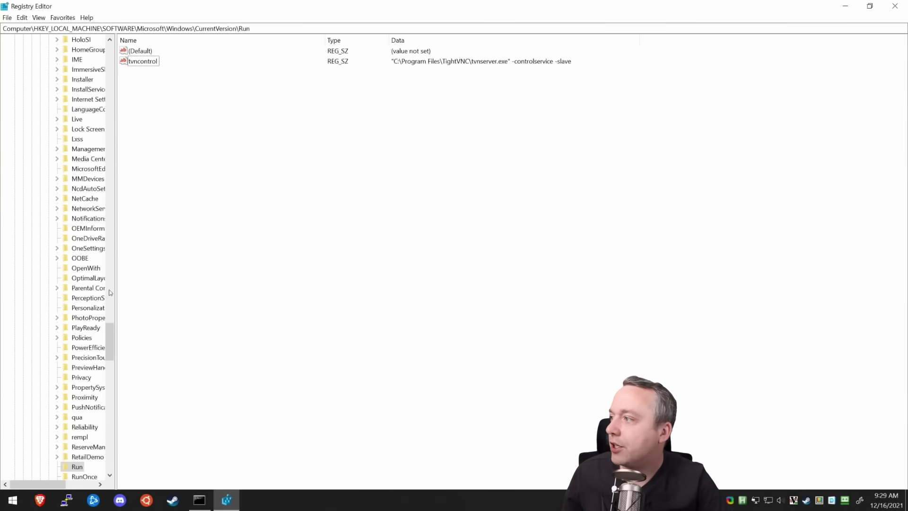
pyautogui.click(897, 10)
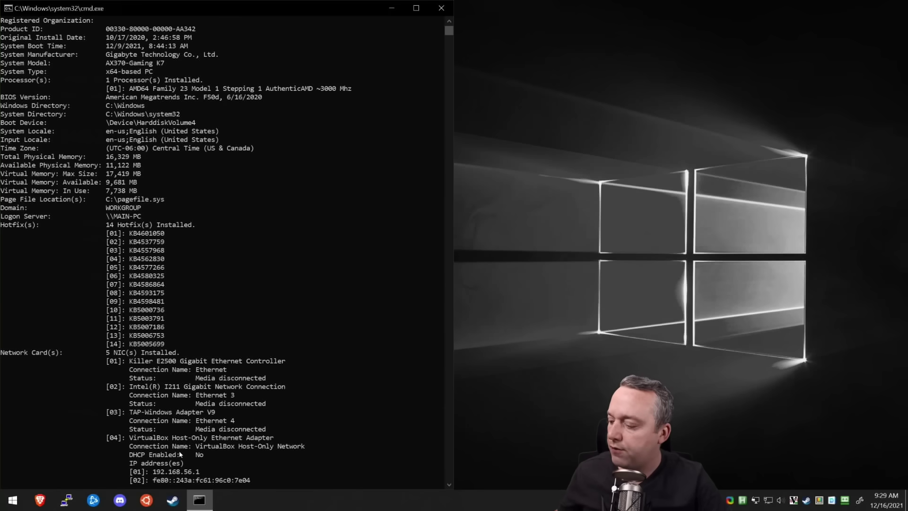
# Step: Disable Microsoft Teams and Update in Task Manager's Startup tab
pyautogui.hotkey('ctrl', 'shift', 'Escape')
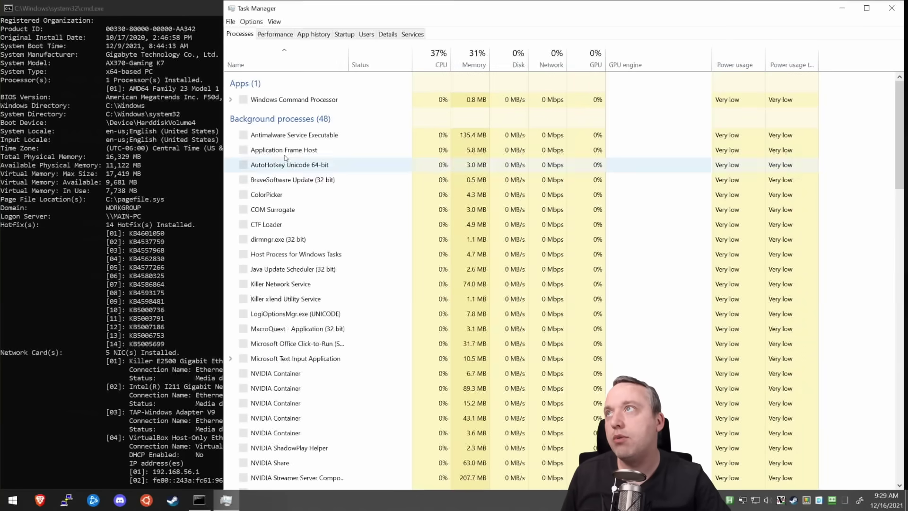
pyautogui.click(344, 34)
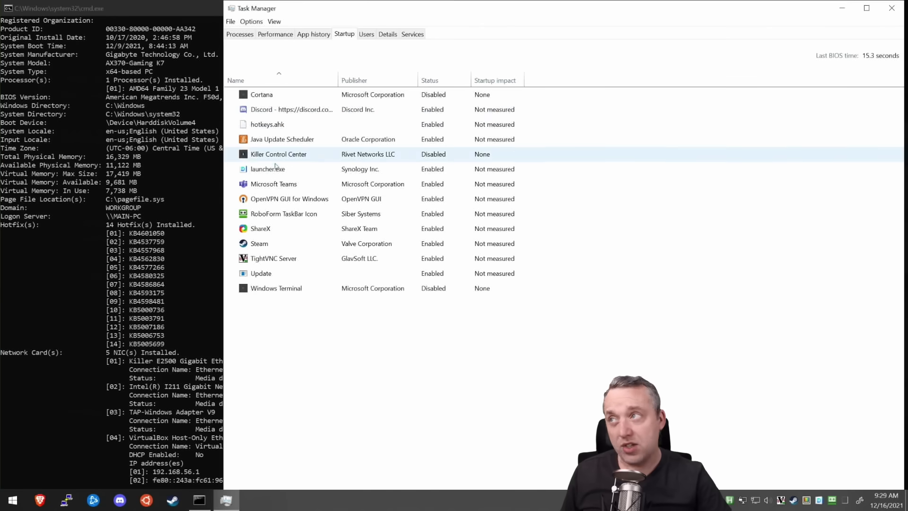
pyautogui.click(268, 186)
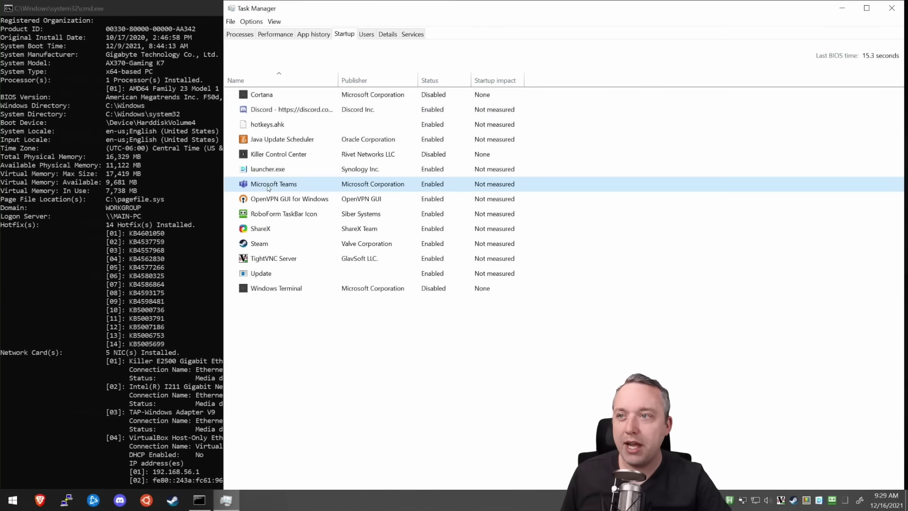
pyautogui.rightClick(268, 185)
pyautogui.click(293, 192)
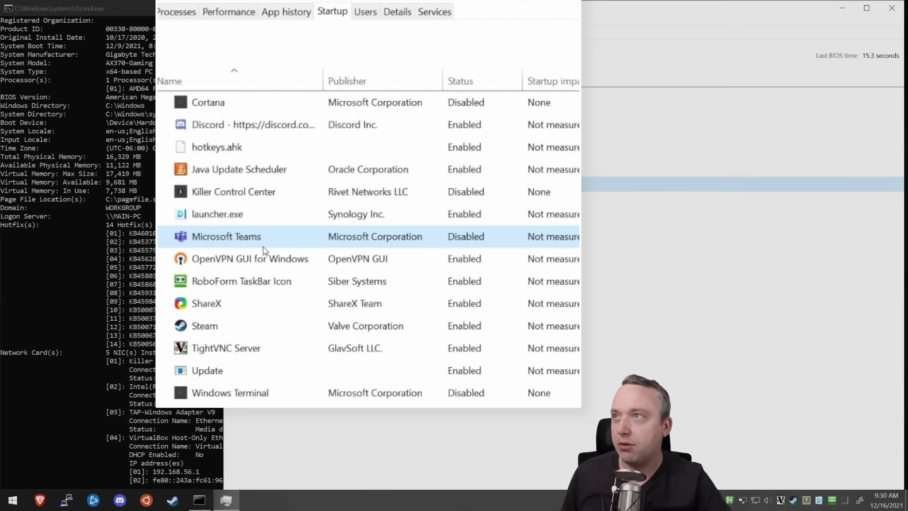
pyautogui.click(206, 373)
pyautogui.rightClick(207, 374)
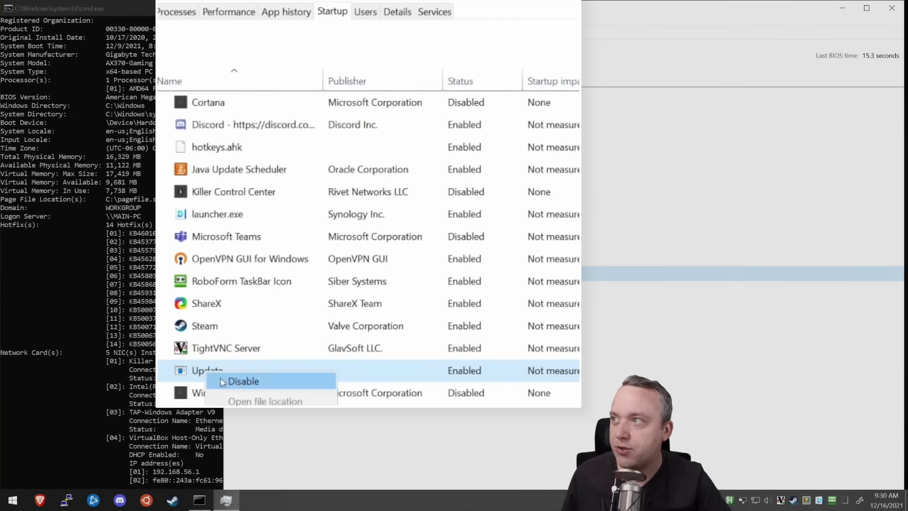
pyautogui.click(237, 380)
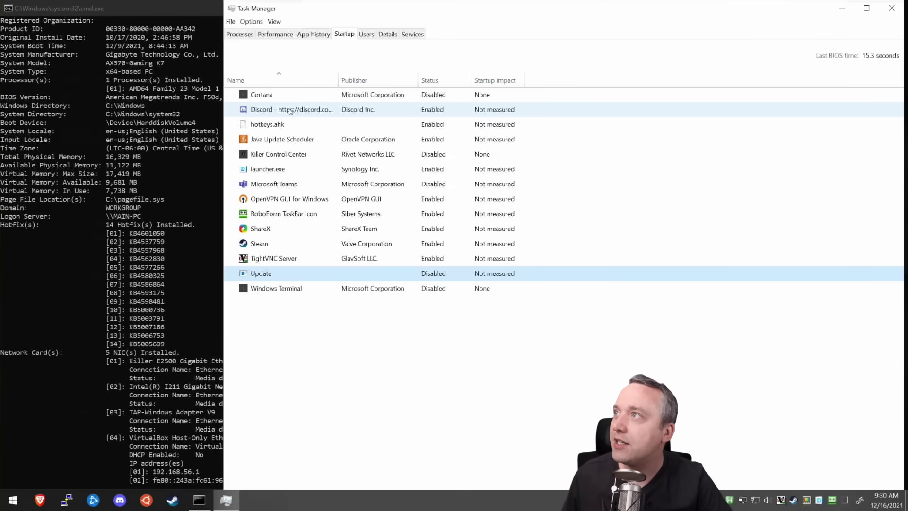
# Step: Leave Discord enabled at startup and close Task Manager
pyautogui.rightClick(291, 111)
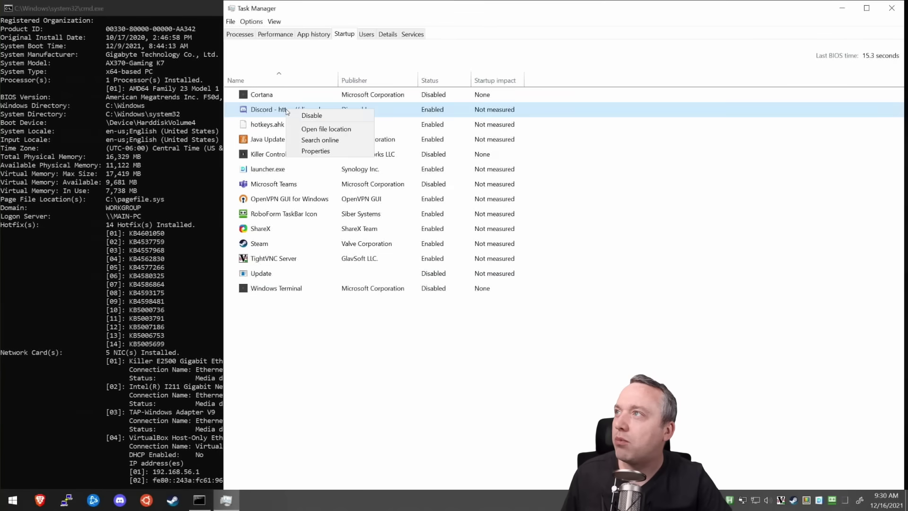
pyautogui.click(316, 120)
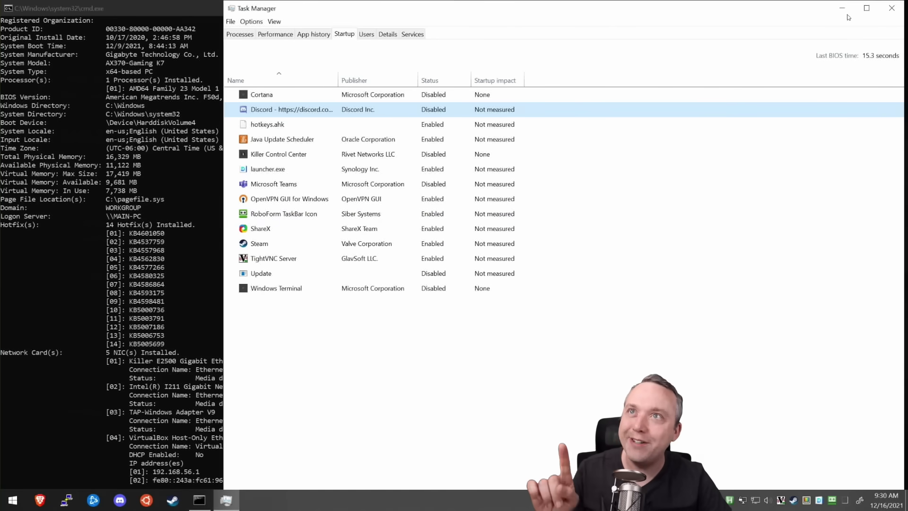
pyautogui.click(892, 8)
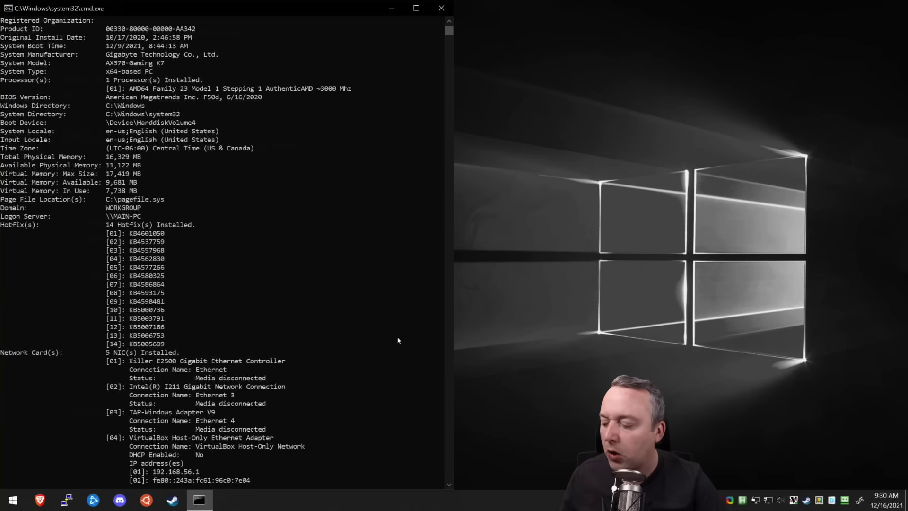
# Step: Open Task Scheduler's library and enlarge the task list so full task names show
pyautogui.press('super')
pyautogui.write('task')
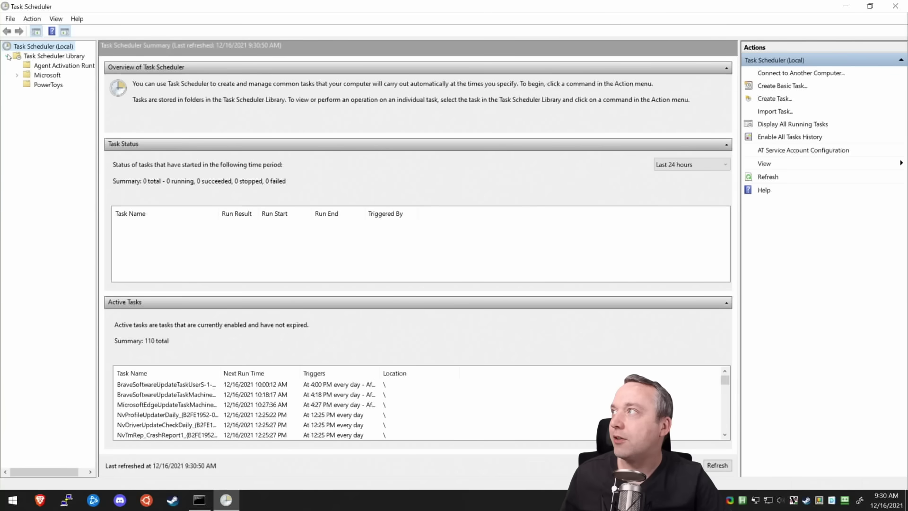
pyautogui.click(54, 56)
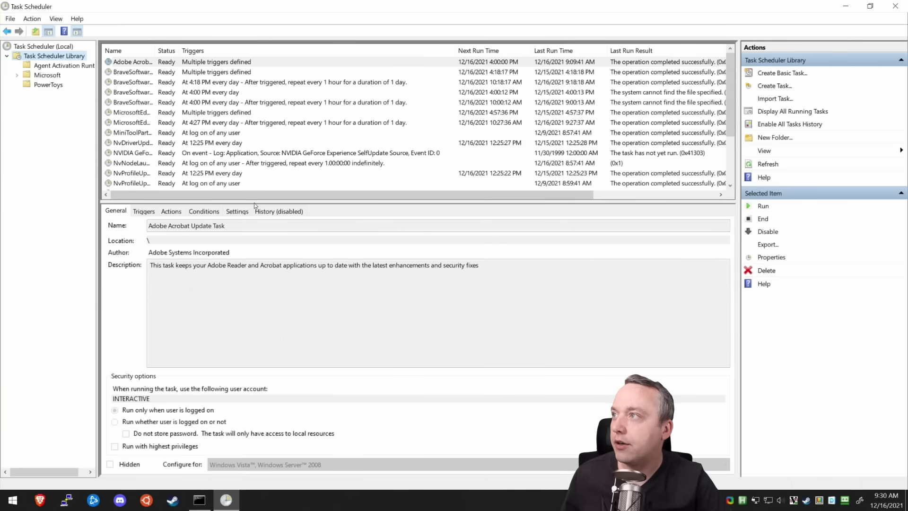
pyautogui.moveTo(252, 201); pyautogui.dragTo(265, 264)
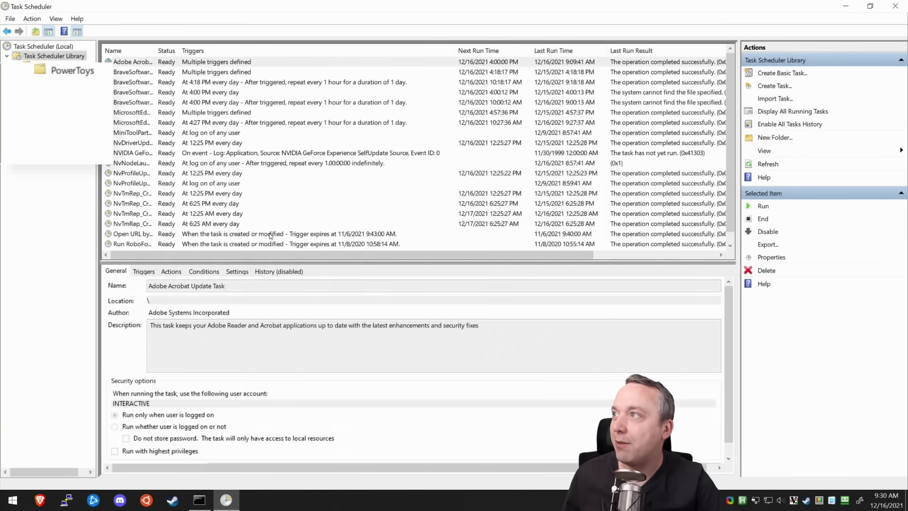
pyautogui.scroll(-1, 371, 224)
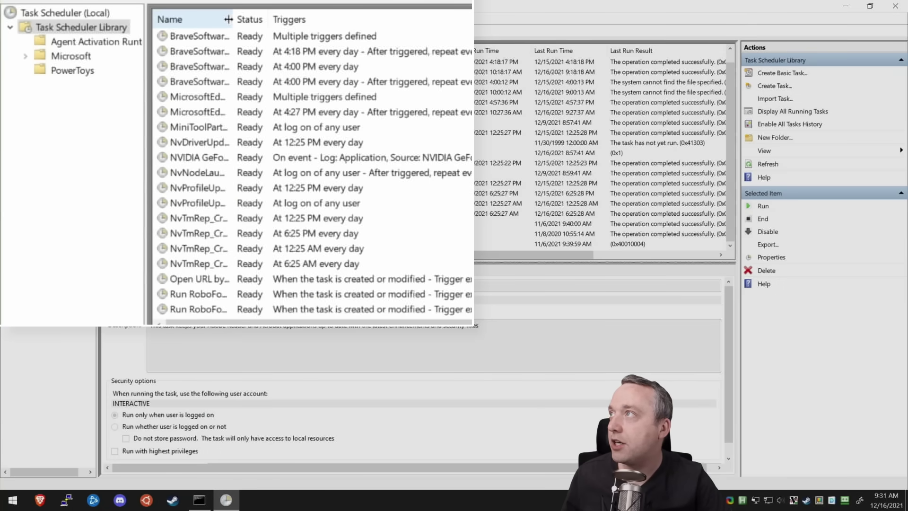
pyautogui.moveTo(232, 19); pyautogui.dragTo(355, 20)
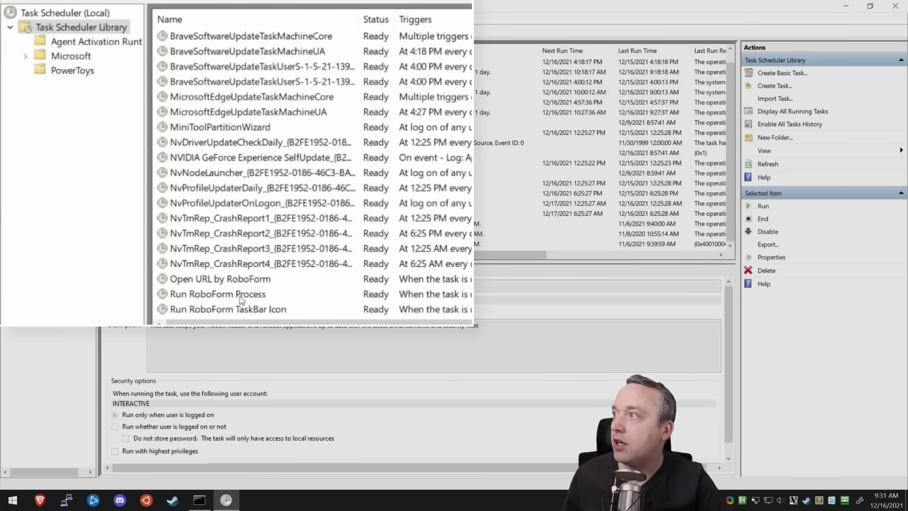
# Step: Disable the four NvTmRep_CrashReport tasks and both NvProfileUpdater tasks
pyautogui.click(251, 264)
pyautogui.keyDown('shift'); pyautogui.click(244, 221); pyautogui.keyUp('shift')
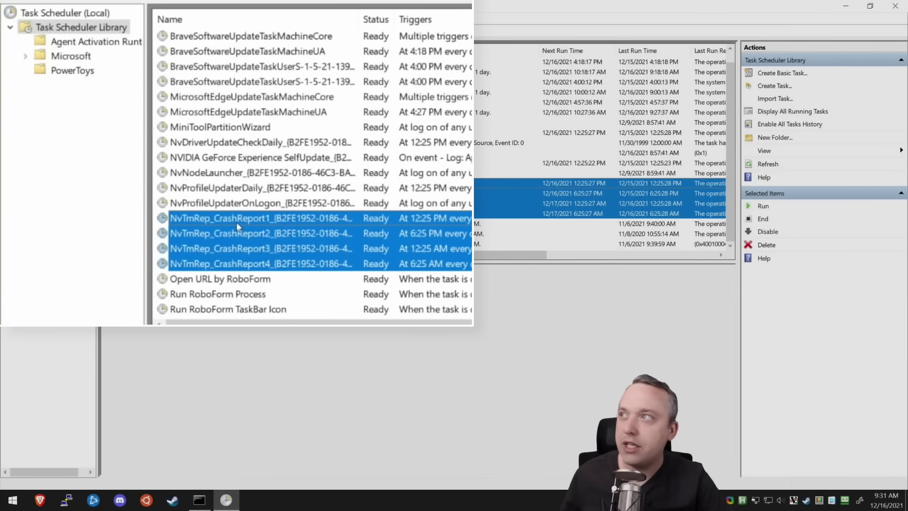
pyautogui.rightClick(241, 229)
pyautogui.click(281, 269)
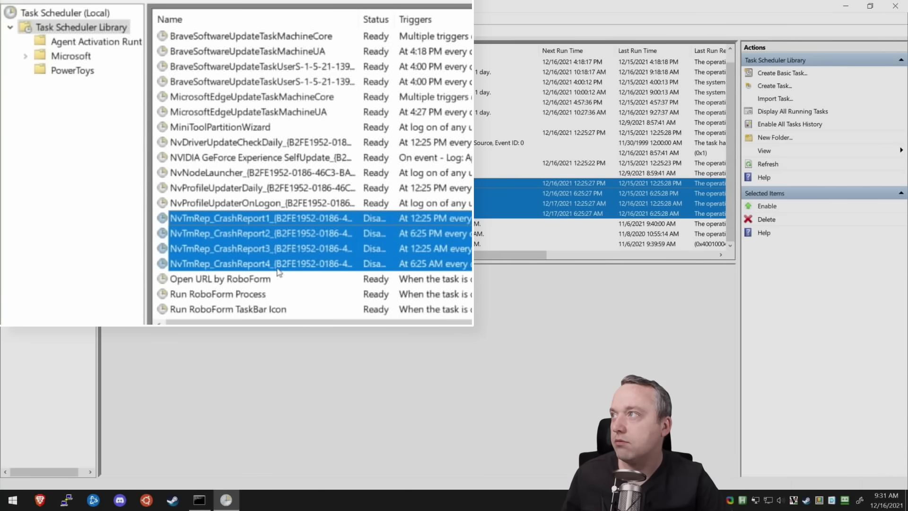
pyautogui.click(235, 203)
pyautogui.keyDown('shift'); pyautogui.click(231, 190); pyautogui.keyUp('shift')
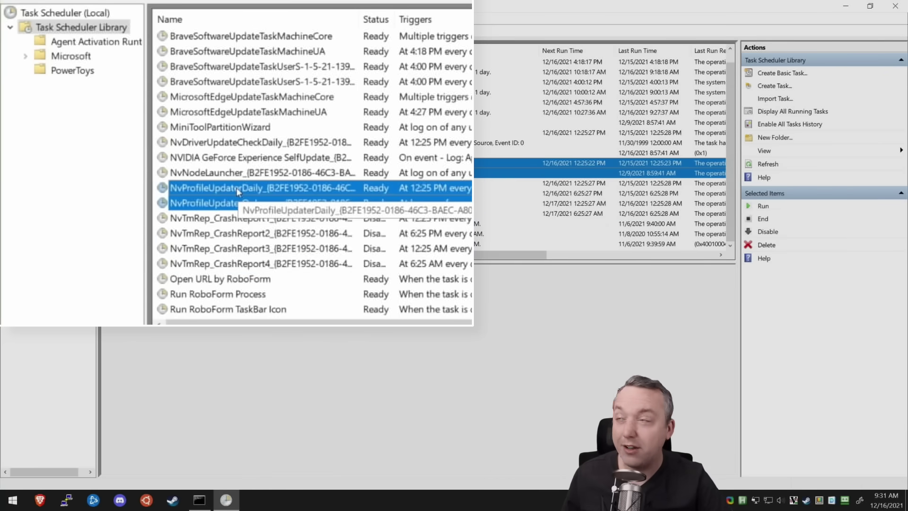
pyautogui.rightClick(236, 188)
pyautogui.click(287, 236)
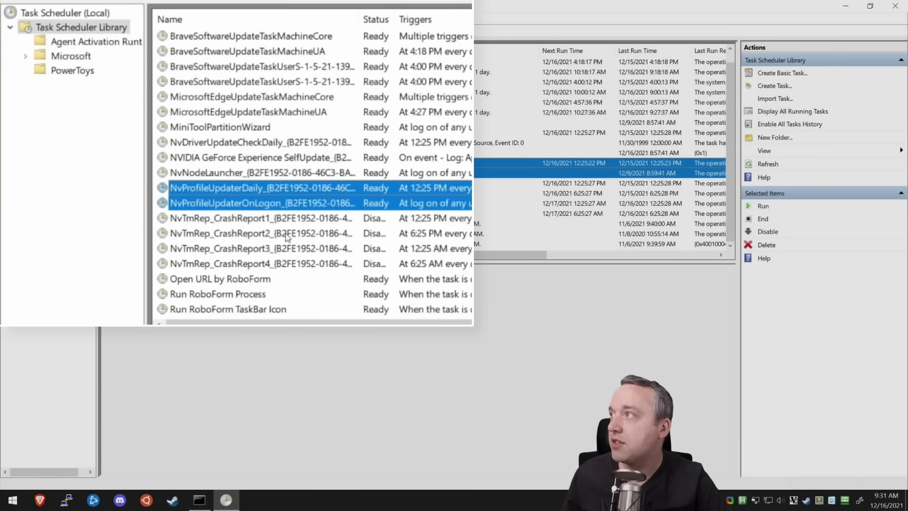
# Step: Disable NvNodeLauncher, GeForce Experience SelfUpdate and the tasks up to MiniToolPartitionWizard
pyautogui.click(215, 173)
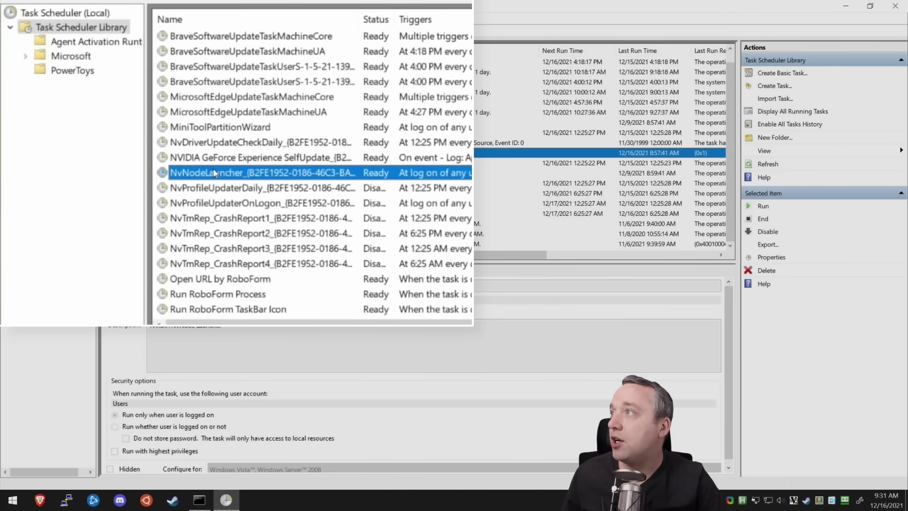
pyautogui.keyDown('ctrl'); pyautogui.click(234, 156); pyautogui.keyUp('ctrl')
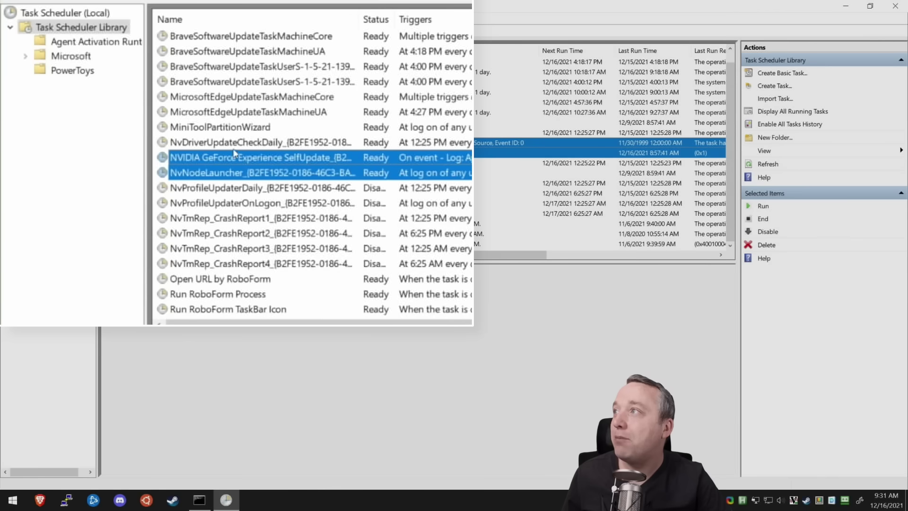
pyautogui.keyDown('shift'); pyautogui.click(227, 128); pyautogui.keyUp('shift')
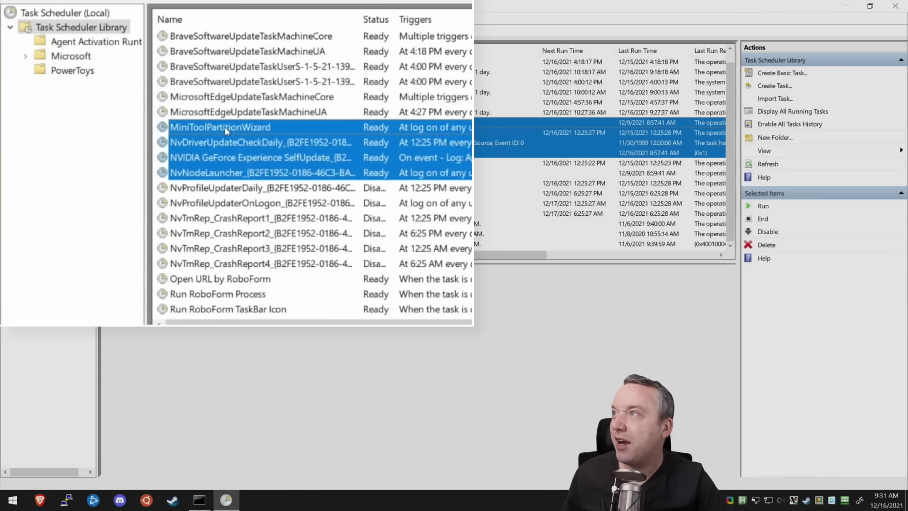
pyautogui.rightClick(262, 141)
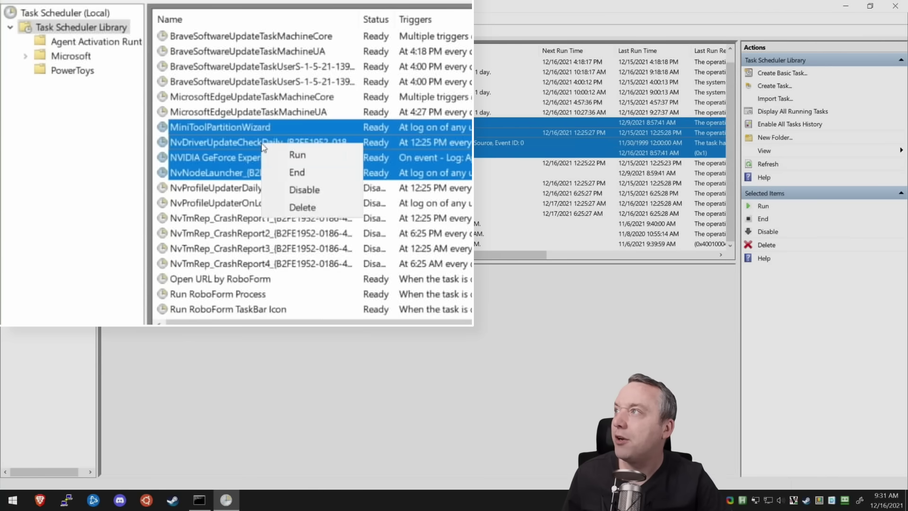
pyautogui.click(310, 192)
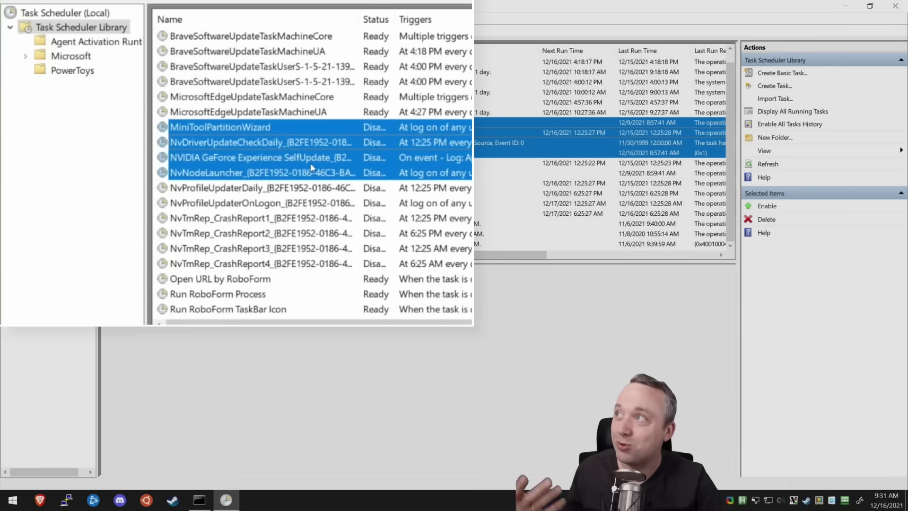
# Step: Disable MicrosoftEdgeUpdateTaskMachineCore and MicrosoftEdgeUpdateTaskMachineUA
pyautogui.keyDown('ctrl'); pyautogui.click(307, 143); pyautogui.keyUp('ctrl')
pyautogui.click(258, 112)
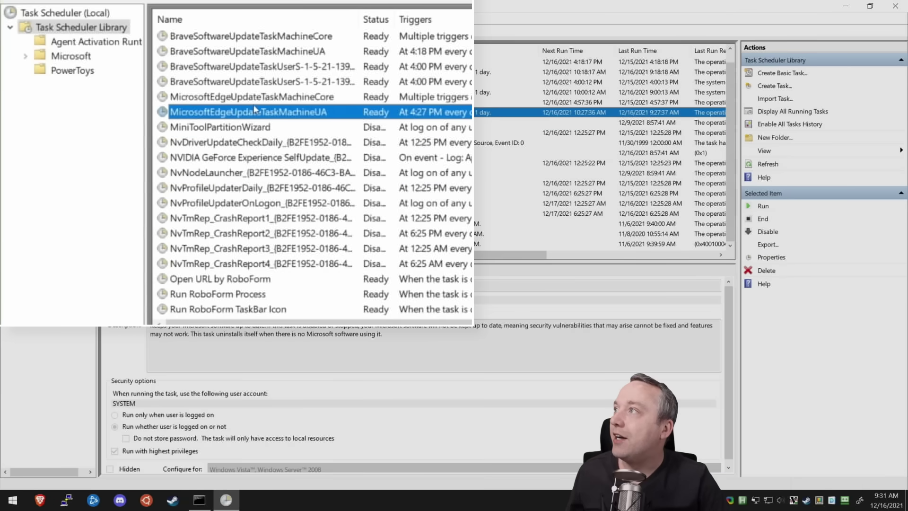
pyautogui.keyDown('ctrl'); pyautogui.click(250, 97); pyautogui.keyUp('ctrl')
pyautogui.rightClick(250, 97)
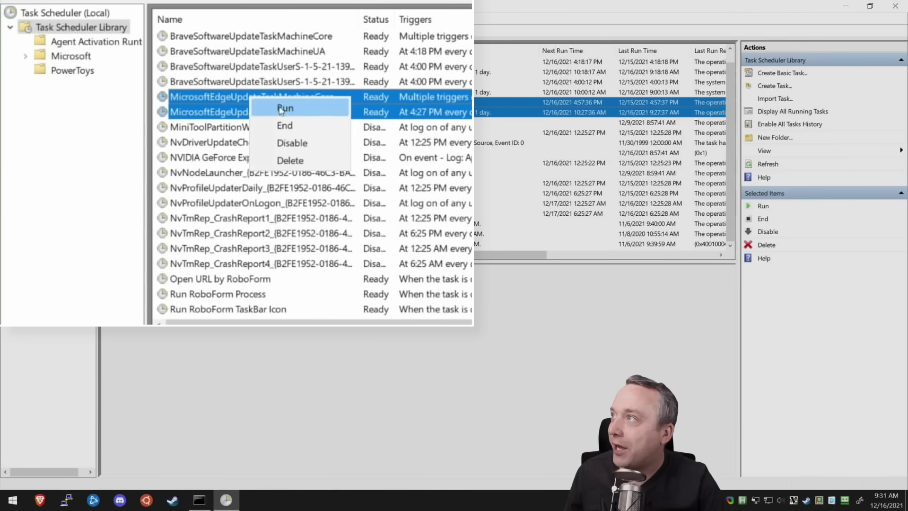
pyautogui.click(303, 143)
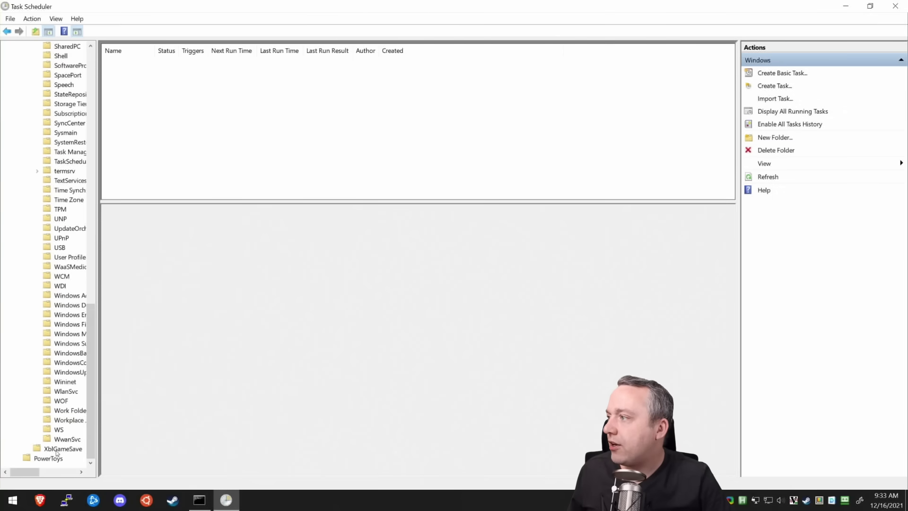
# Step: Browse the Microsoft > Windows task folders, collapse them back to the library, and close Task Scheduler
pyautogui.moveTo(90, 384); pyautogui.dragTo(90, 130)
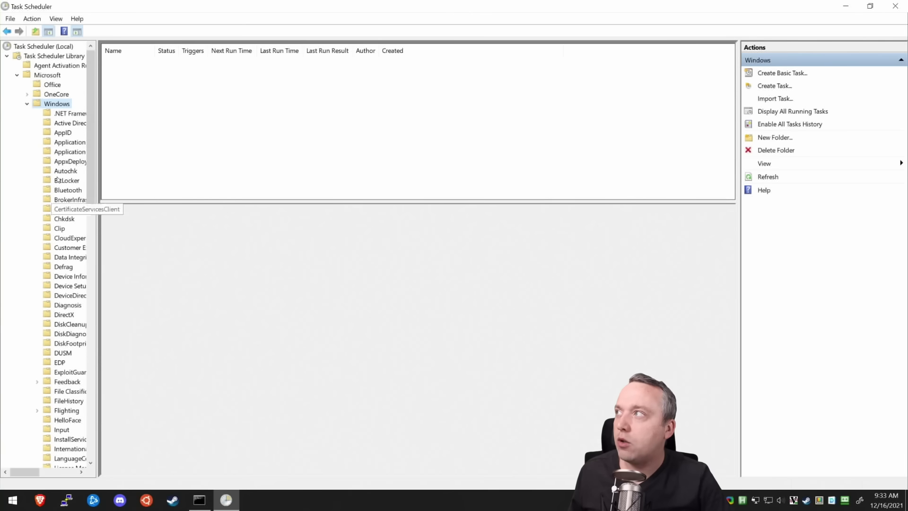
pyautogui.click(27, 105)
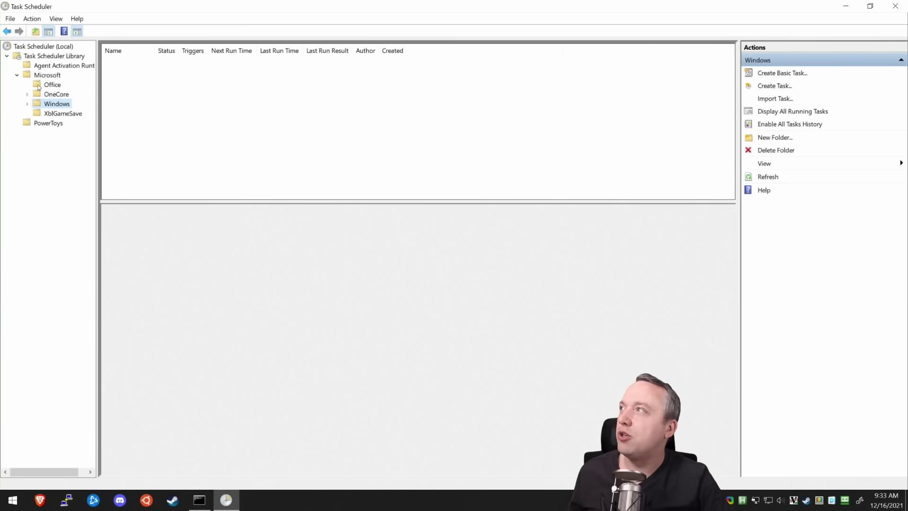
pyautogui.click(17, 75)
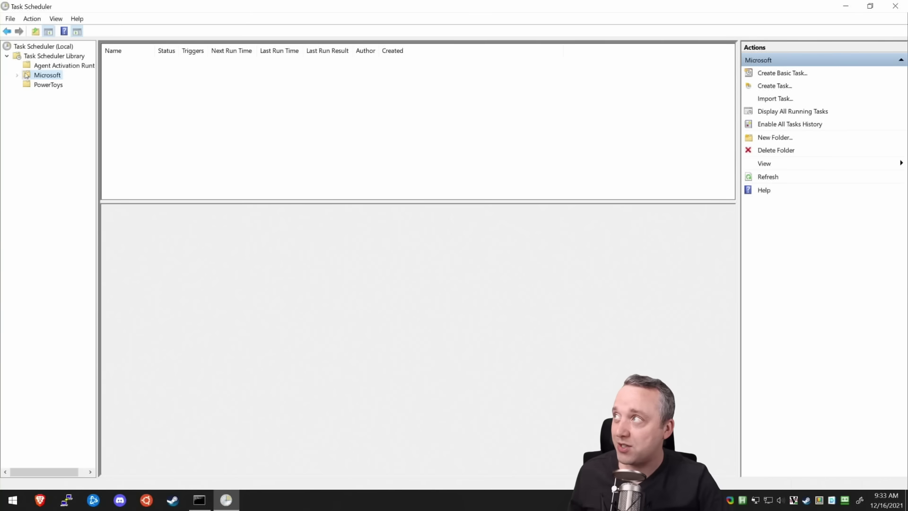
pyautogui.click(54, 56)
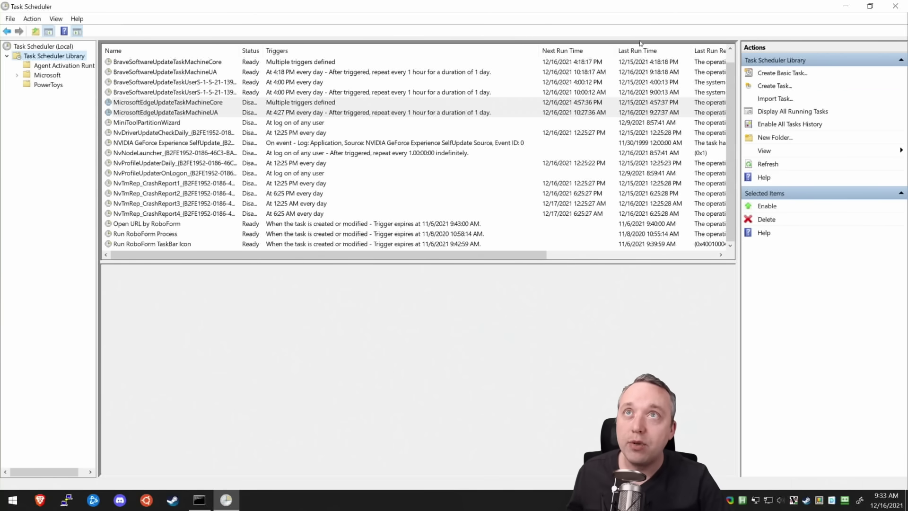
pyautogui.click(895, 6)
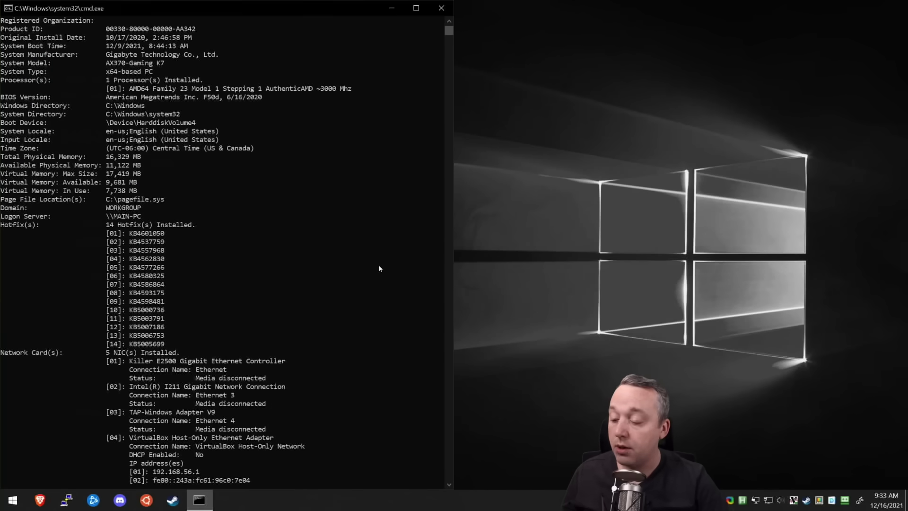
# Step: Run appwiz.cpl from the Run dialog, fixing the mistyped command after the error
pyautogui.press('super+r')
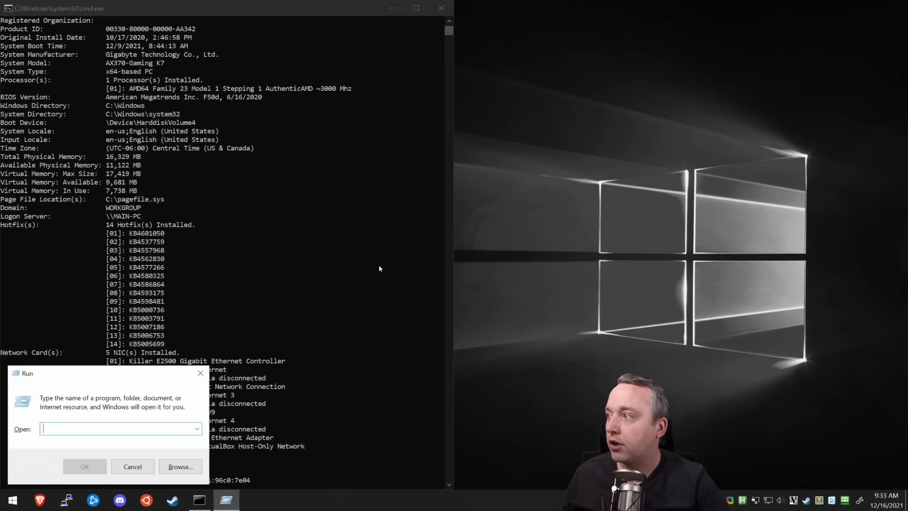
pyautogui.write('appwiz.cplk')
pyautogui.press('Return')
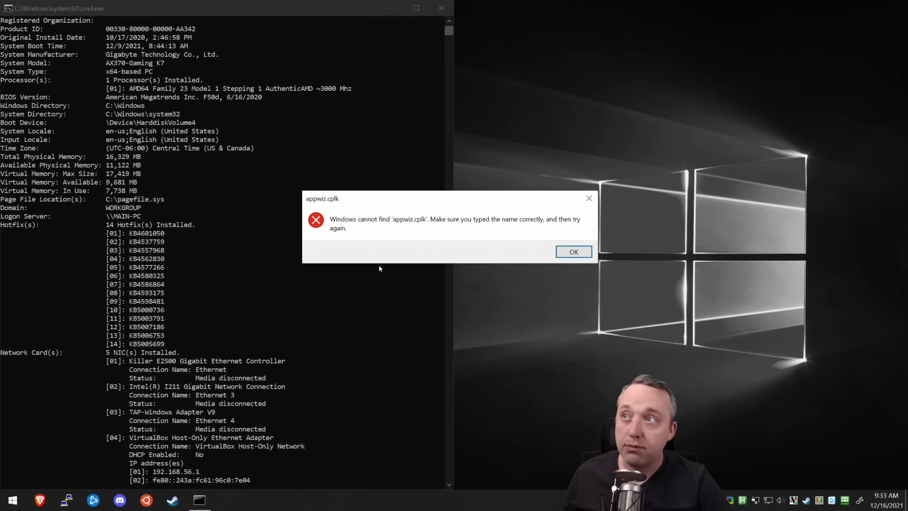
pyautogui.press('Return')
pyautogui.press('BackSpace')
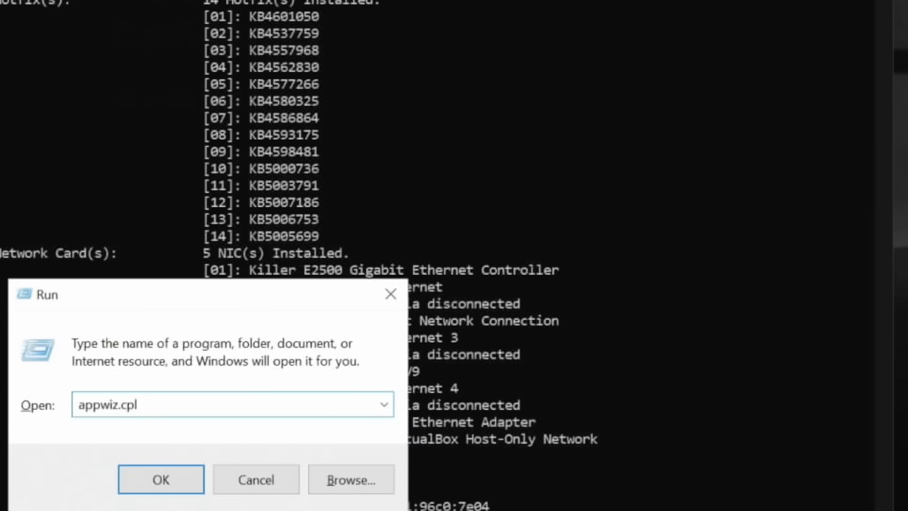
pyautogui.press('Return')
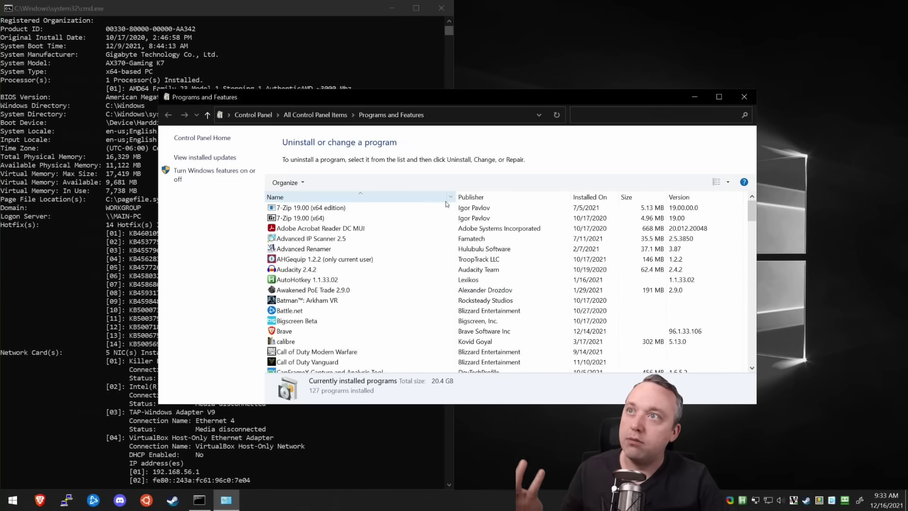
# Step: Maximize the window and uninstall AHGequip and Awakened PoE Trade 2.9.0
pyautogui.doubleClick(408, 98)
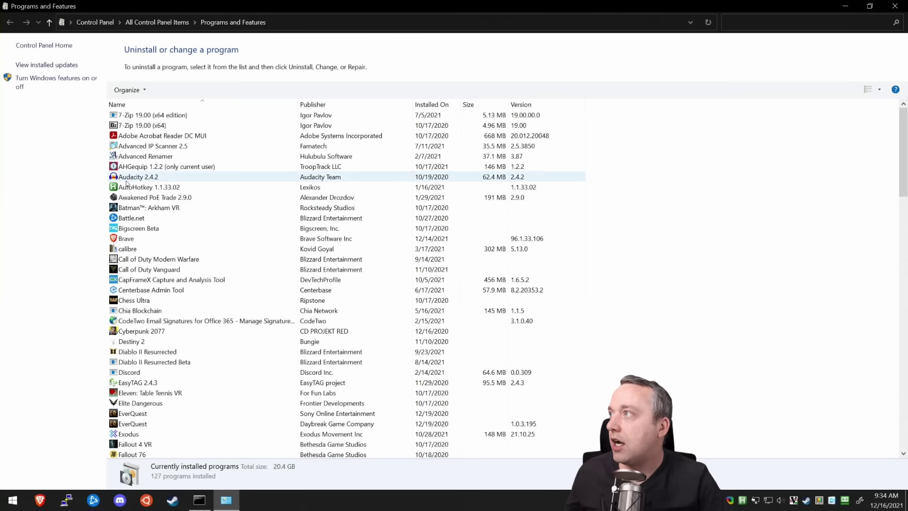
pyautogui.rightClick(134, 169)
pyautogui.click(157, 176)
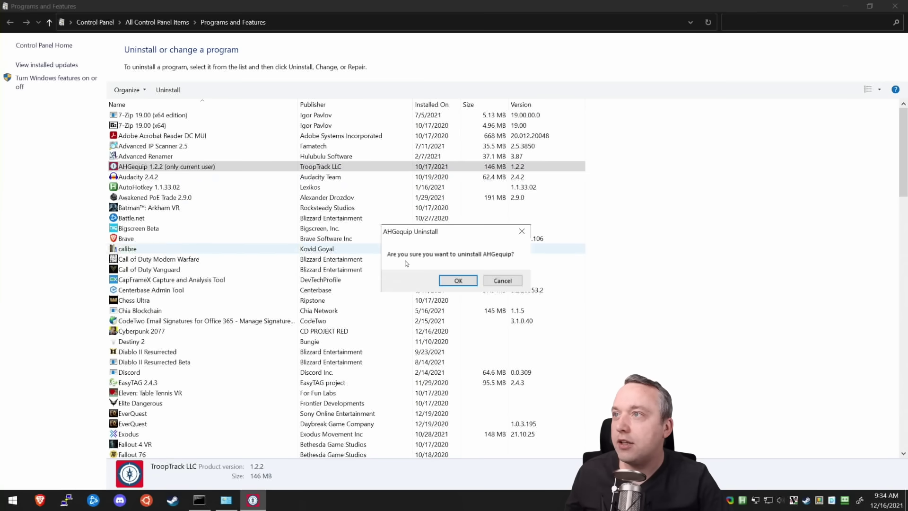
pyautogui.click(458, 281)
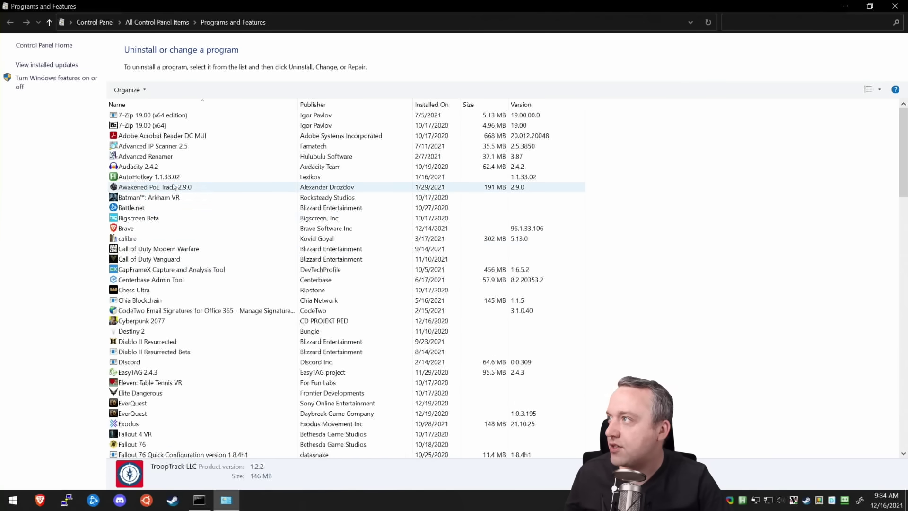
pyautogui.click(146, 188)
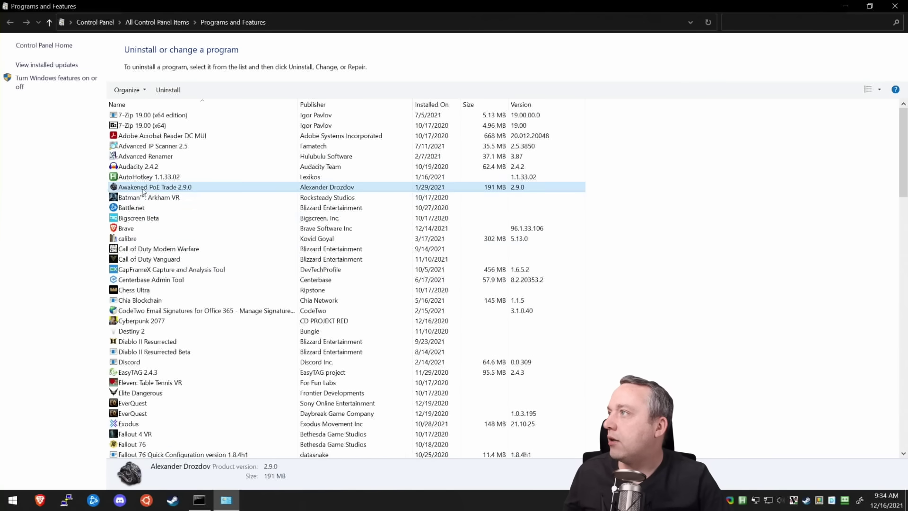
pyautogui.rightClick(143, 191)
pyautogui.click(184, 196)
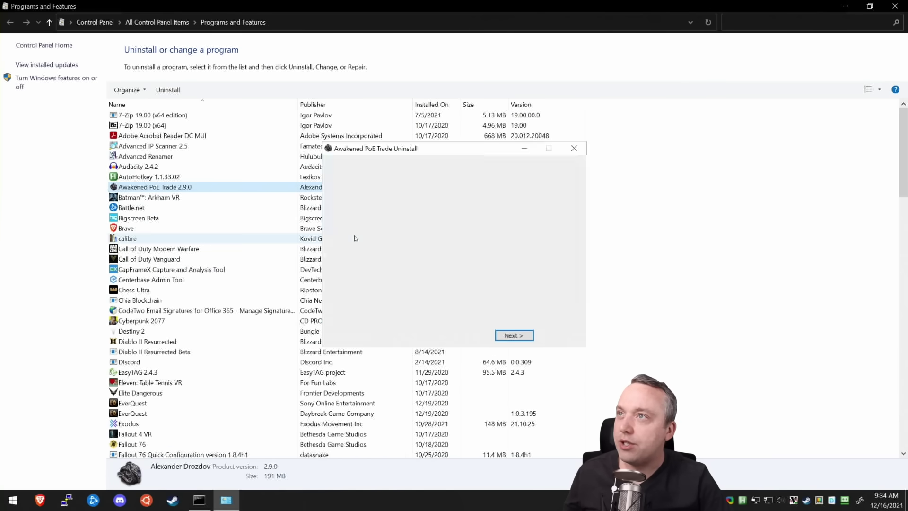
pyautogui.click(513, 333)
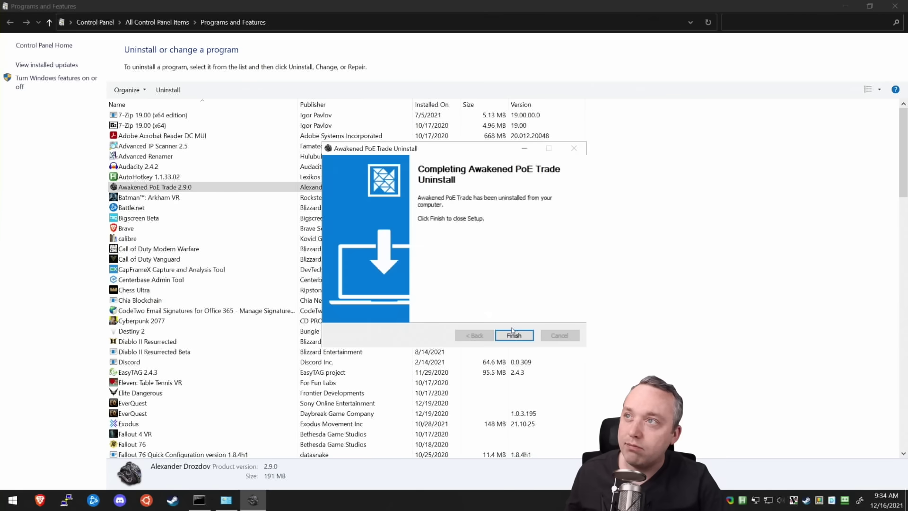
pyautogui.click(513, 334)
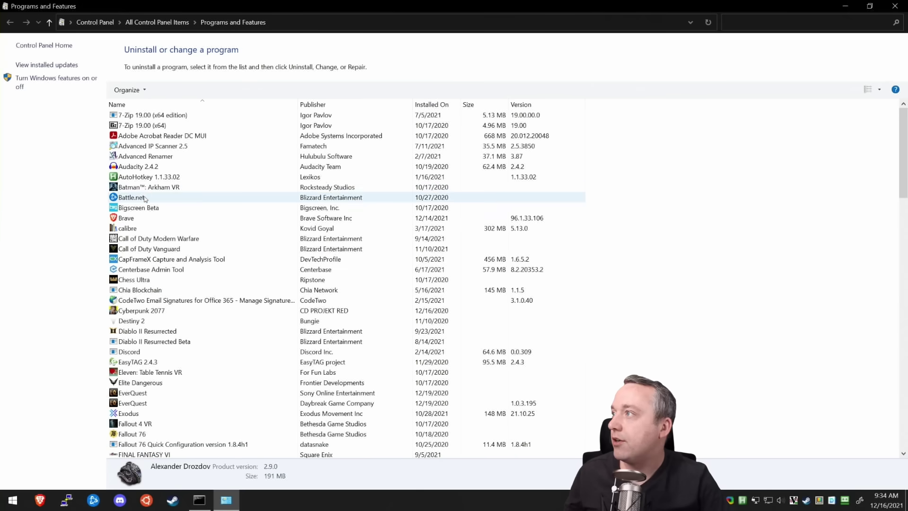
# Step: Uninstall CapFrameX and Chia Blockchain, and start removing Discord
pyautogui.click(170, 259)
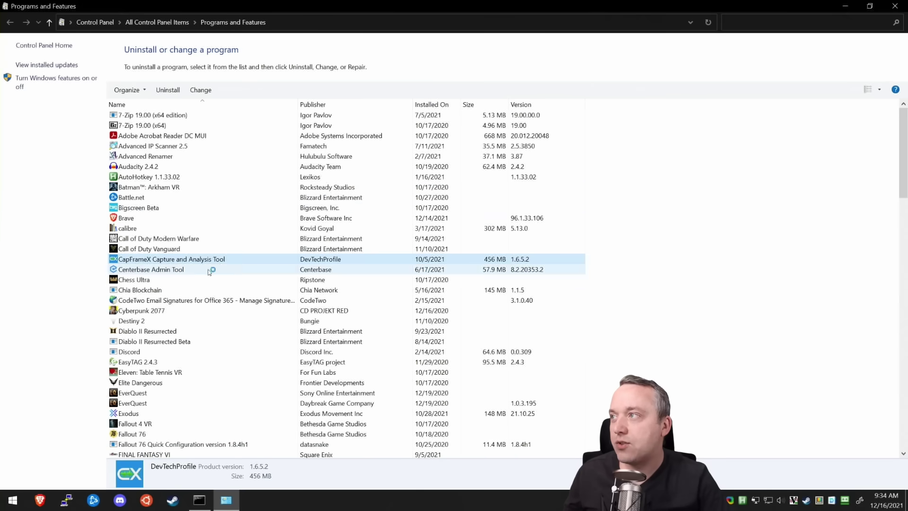
pyautogui.click(504, 372)
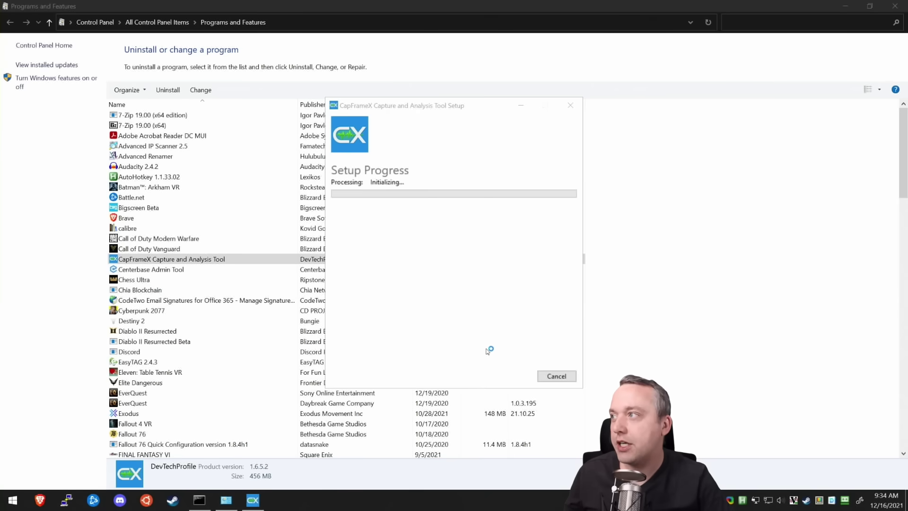
pyautogui.click(150, 280)
pyautogui.rightClick(154, 280)
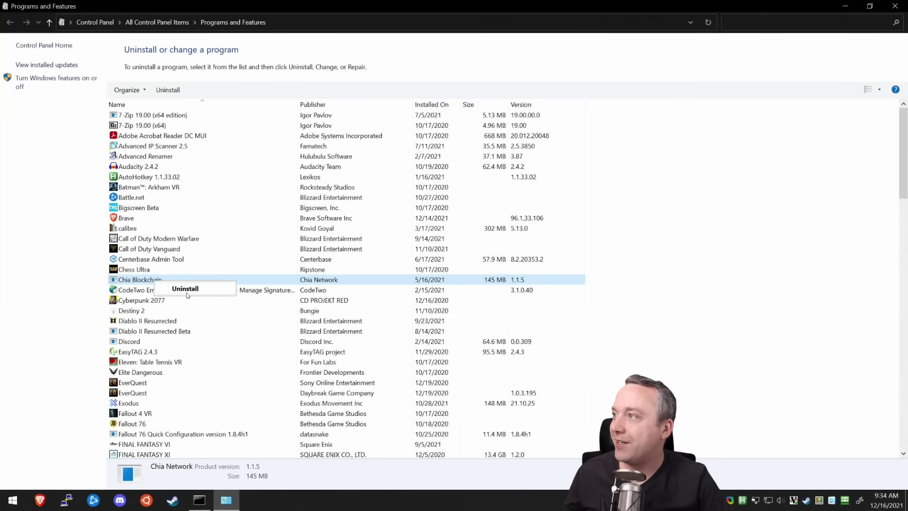
pyautogui.click(187, 293)
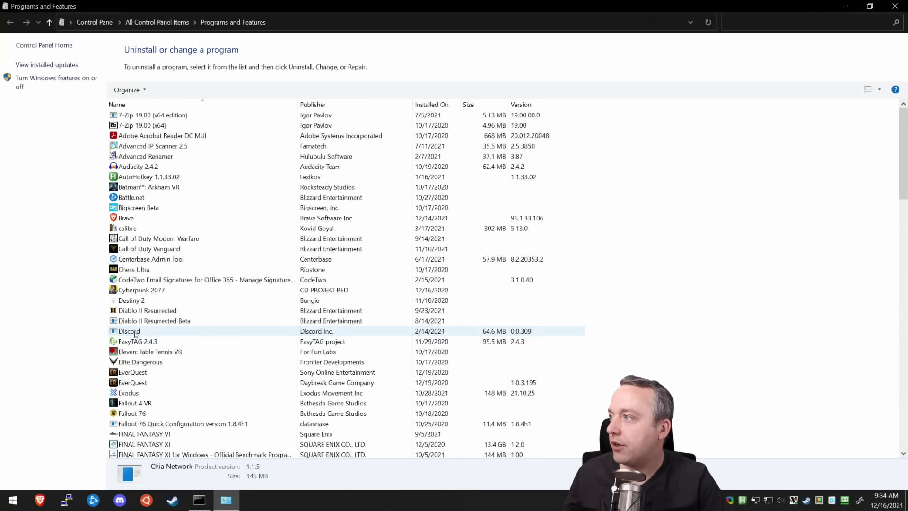
pyautogui.rightClick(154, 334)
pyautogui.click(166, 341)
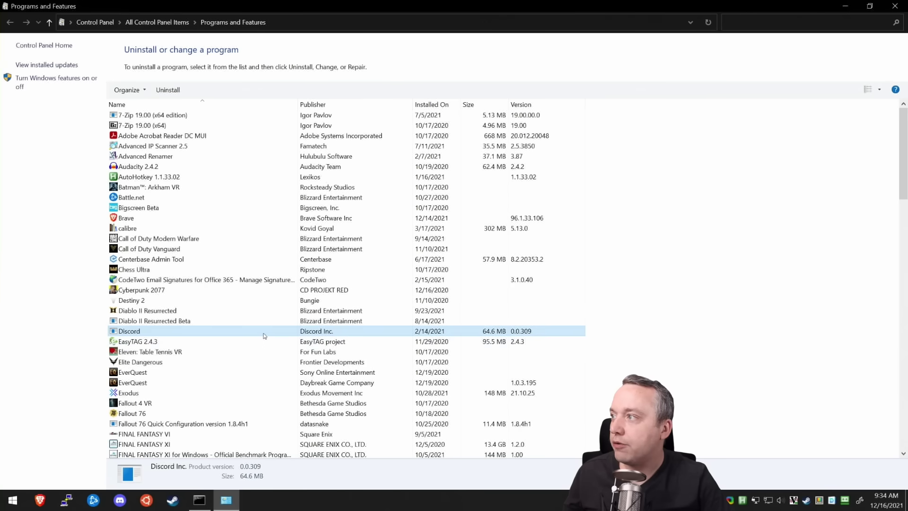
pyautogui.scroll(-10, 264, 344)
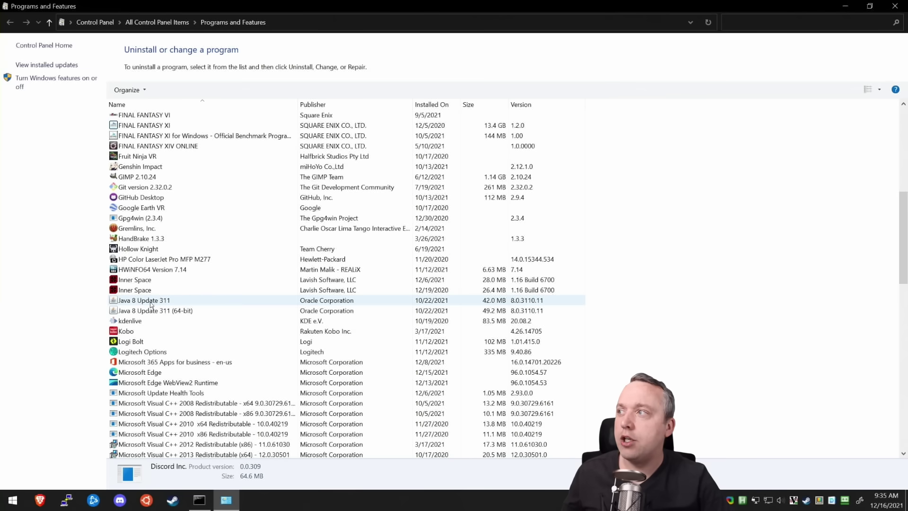
# Step: Uninstall both Java 8 Update 311 entries, including the 64-bit one
pyautogui.rightClick(151, 304)
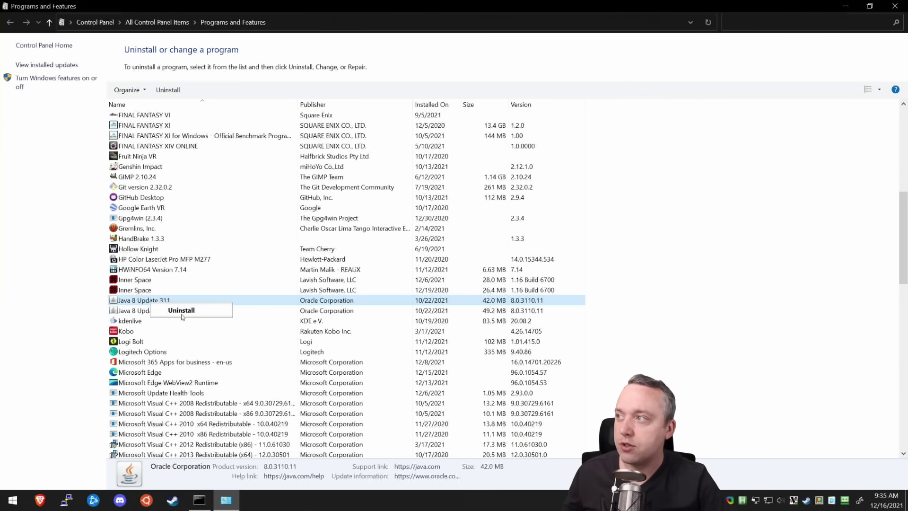
pyautogui.click(182, 308)
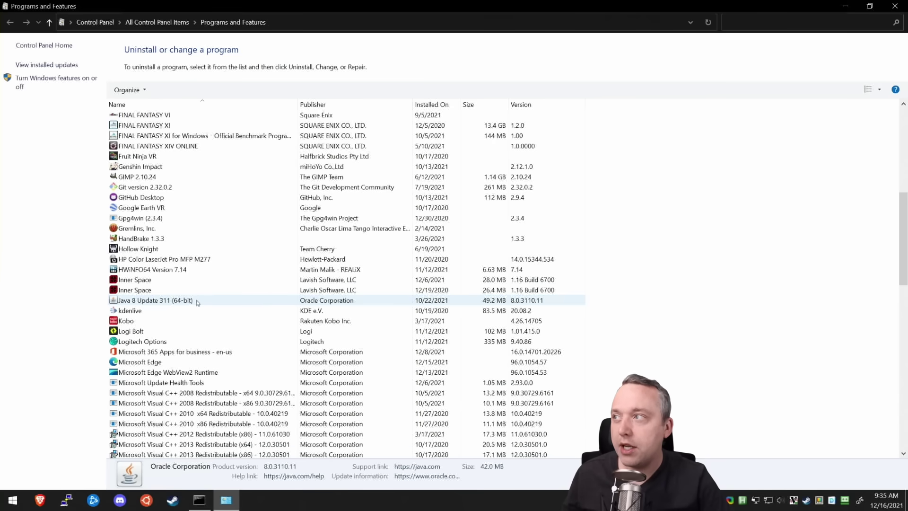
pyautogui.rightClick(198, 303)
pyautogui.click(229, 309)
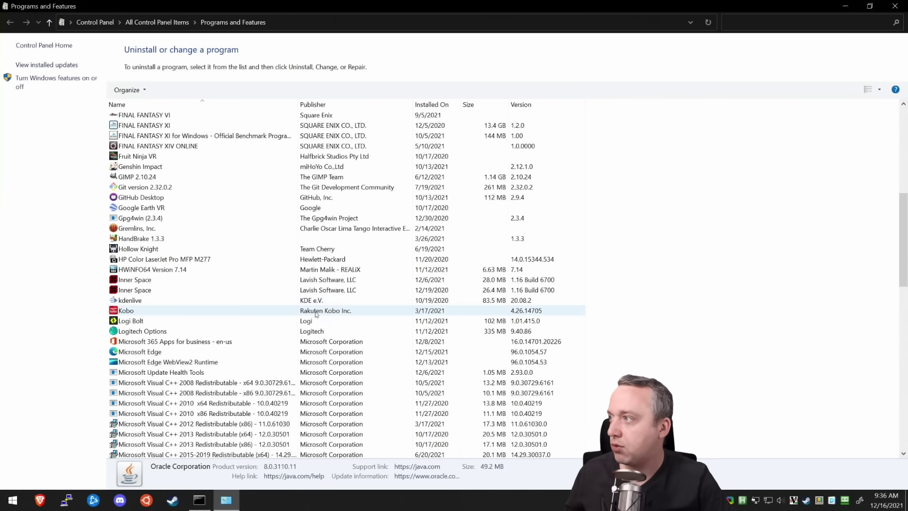
# Step: Uninstall Microsoft Edge WebView2 Runtime and Microsoft Update Health Tools, leaving Microsoft Edge installed
pyautogui.doubleClick(216, 364)
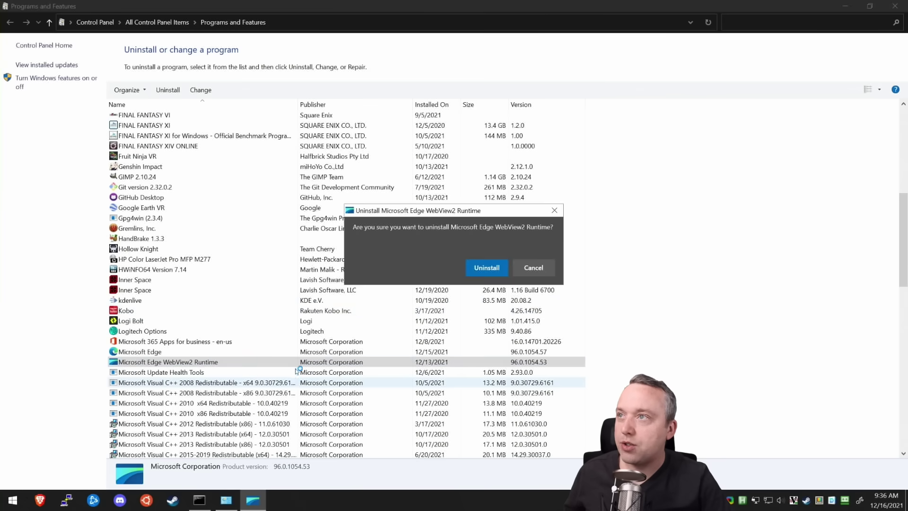
pyautogui.click(485, 268)
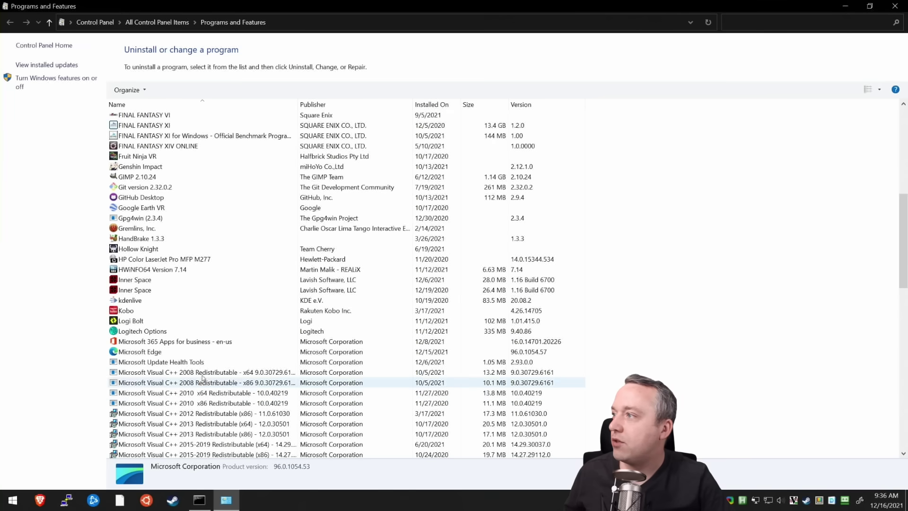
pyautogui.rightClick(154, 352)
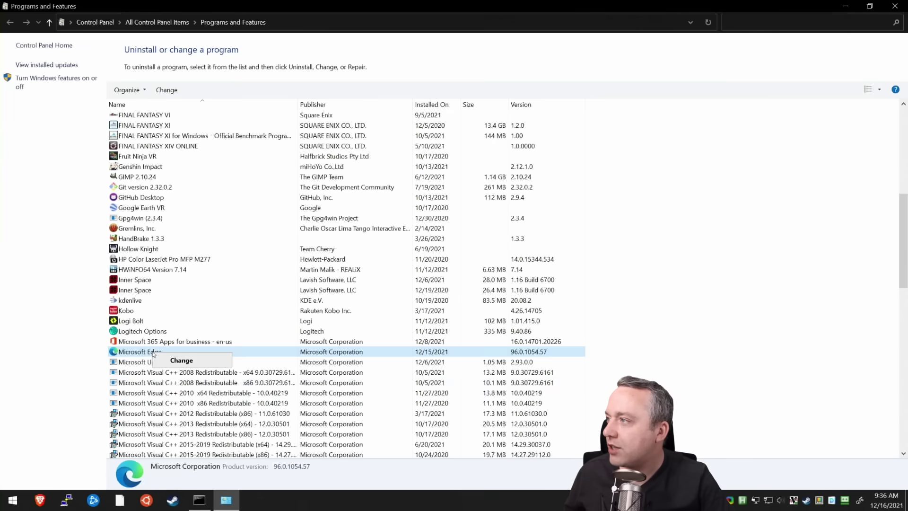
pyautogui.press('Escape')
pyautogui.click(197, 362)
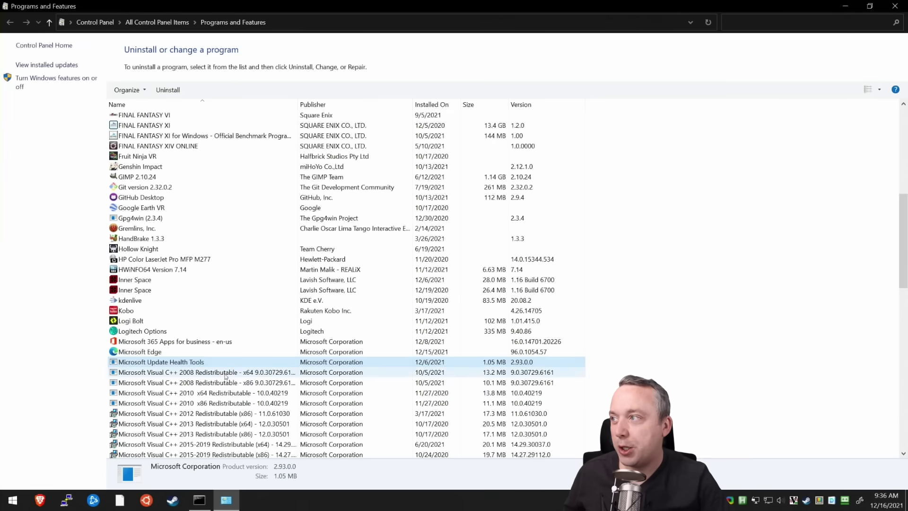
pyautogui.rightClick(190, 365)
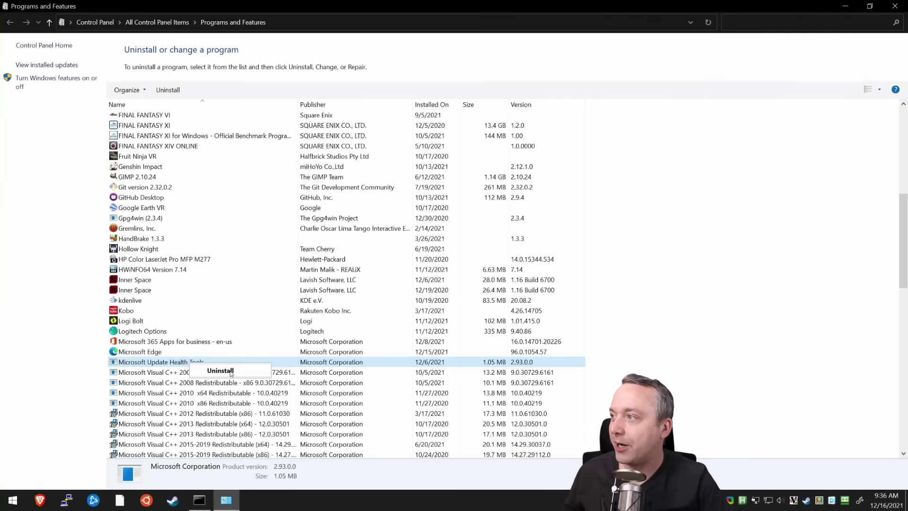
pyautogui.click(196, 370)
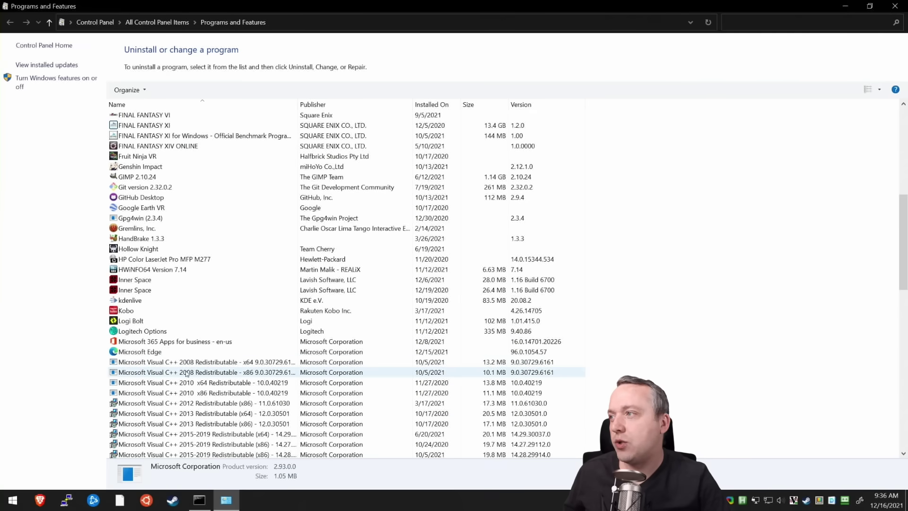
pyautogui.click(188, 373)
pyautogui.scroll(-3, 197, 374)
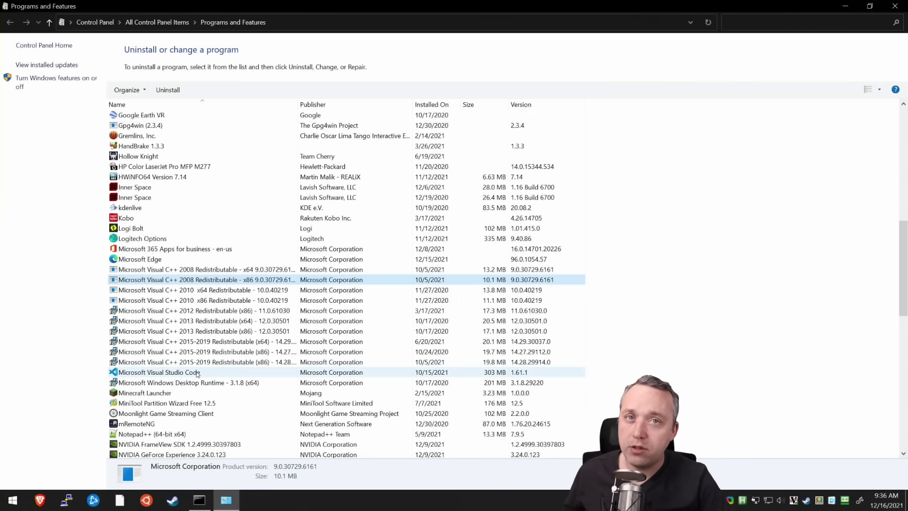
pyautogui.scroll(-2, 197, 373)
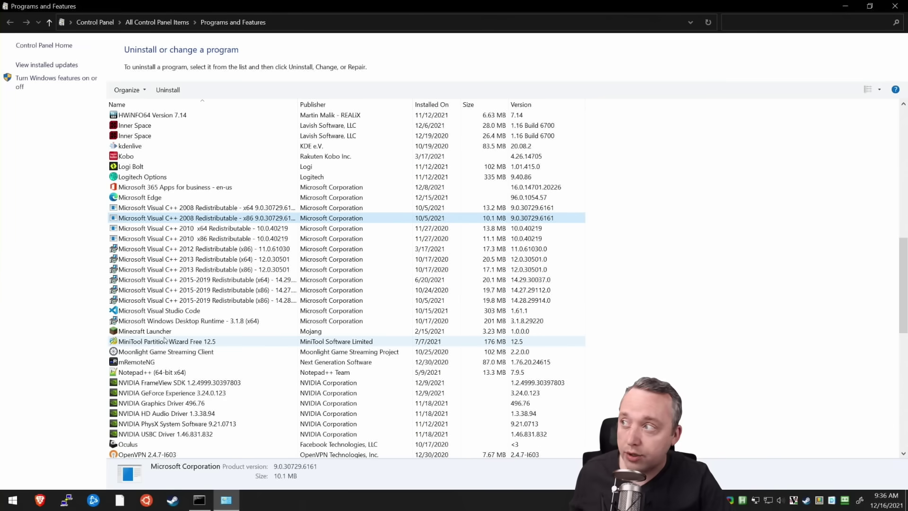
# Step: Scroll to Python 3.9.5 (64-bit) and uninstall it
pyautogui.scroll(-4, 282, 344)
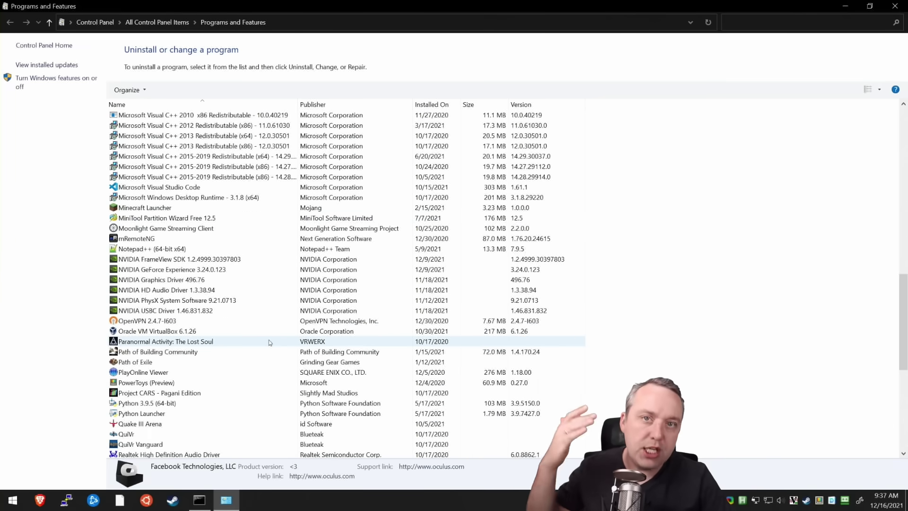
pyautogui.scroll(-1, 220, 372)
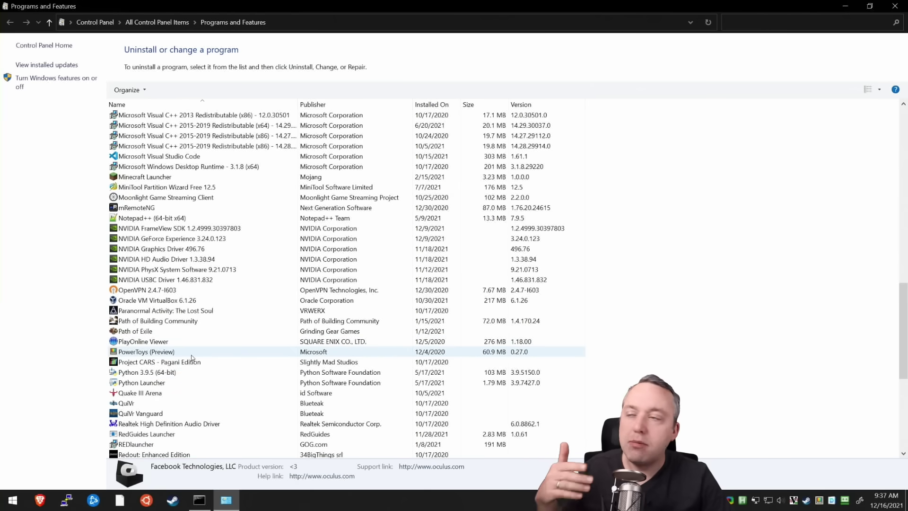
pyautogui.rightClick(152, 373)
pyautogui.click(187, 384)
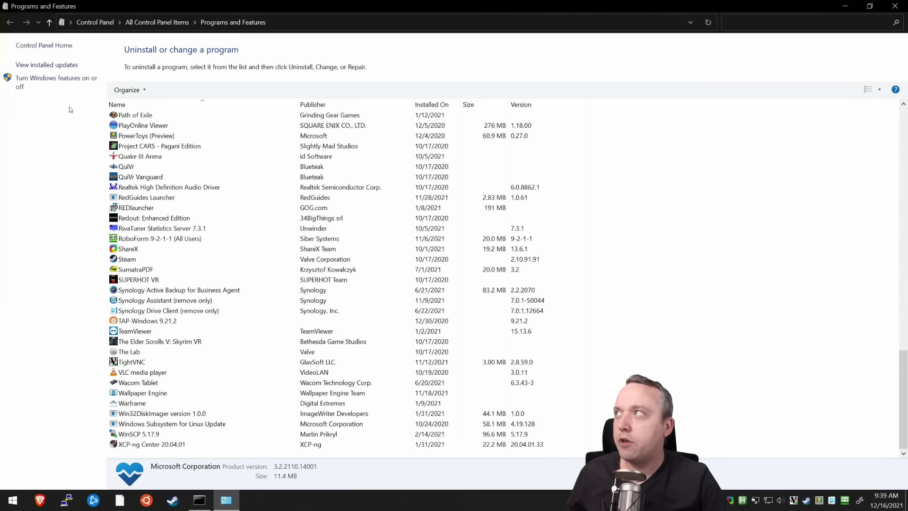
# Step: Review the Windows Features list, including SMB 1.0/CIFS File Sharing Support sub-features, then cancel without changes
pyautogui.click(64, 82)
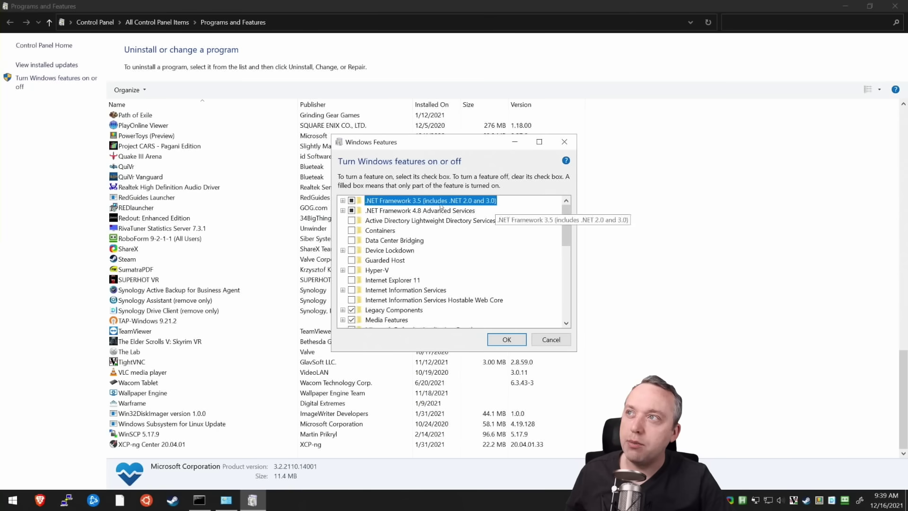
pyautogui.scroll(-1, 419, 282)
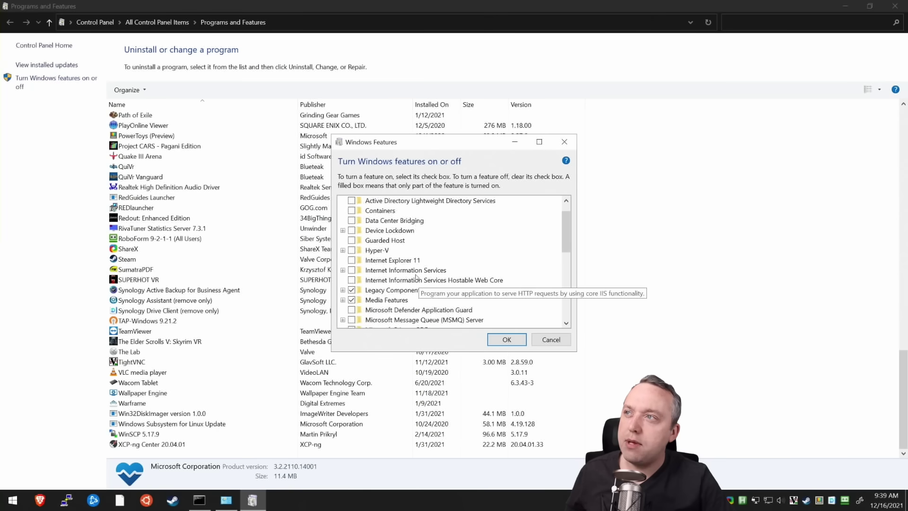
pyautogui.scroll(-7, 395, 298)
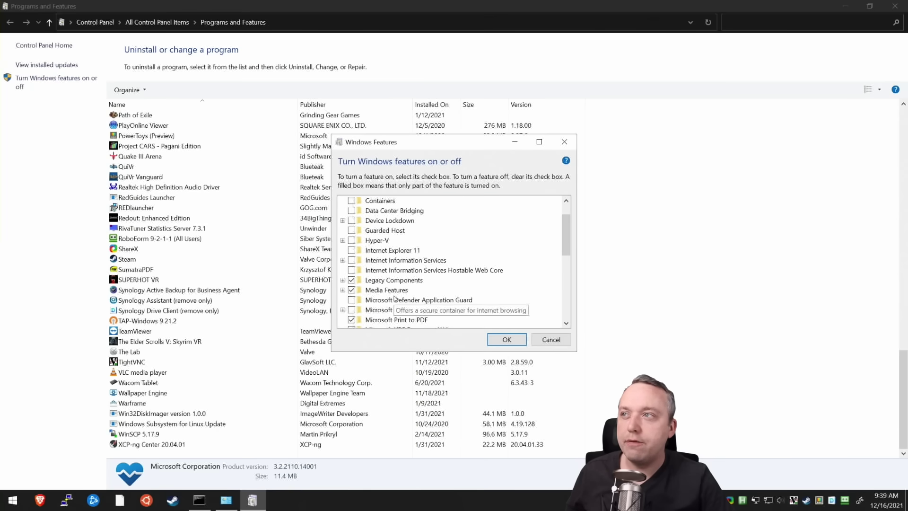
pyautogui.scroll(-4, 405, 306)
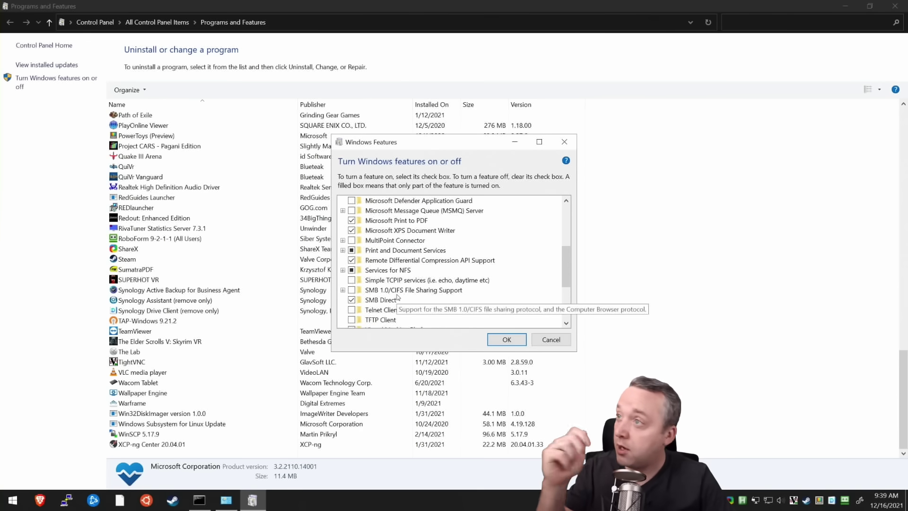
pyautogui.scroll(-2, 410, 274)
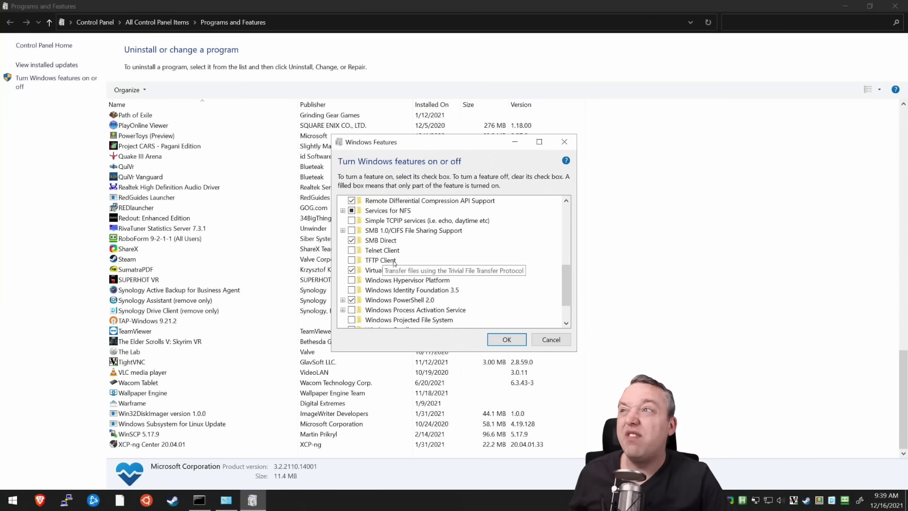
pyautogui.click(343, 230)
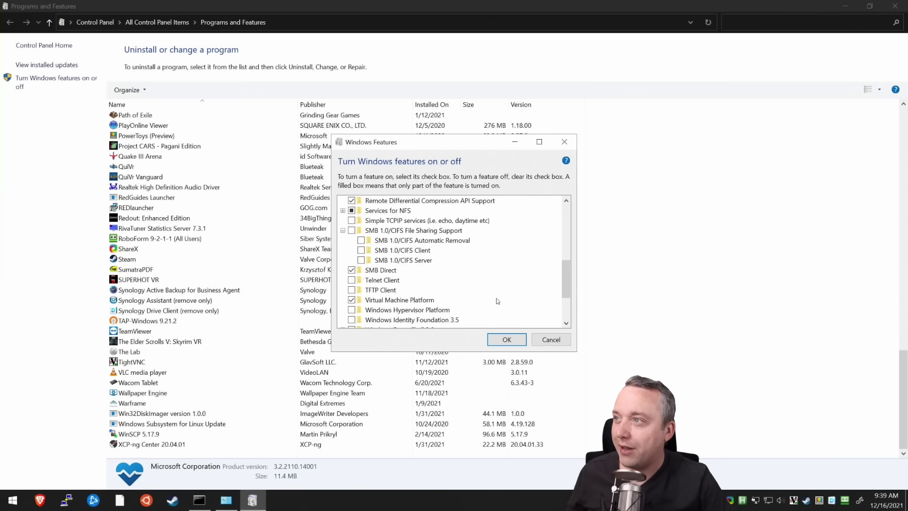
pyautogui.scroll(-3, 497, 301)
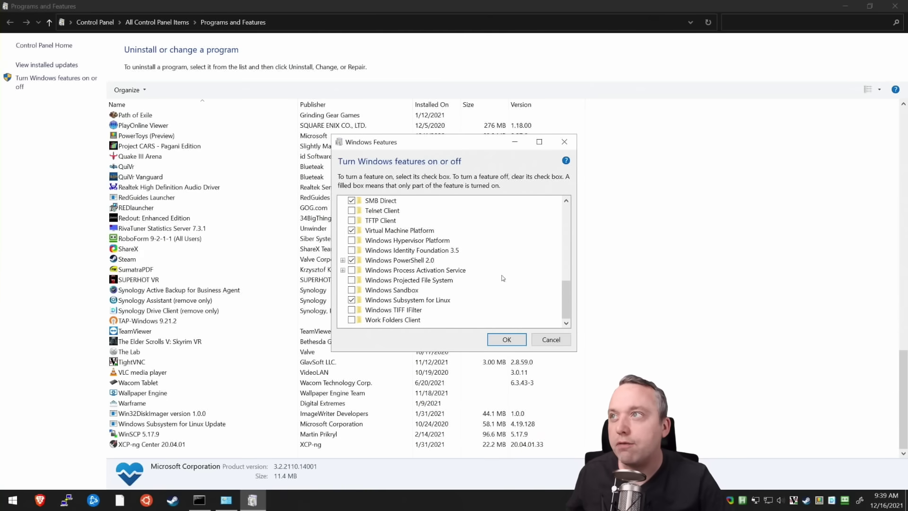
pyautogui.click(553, 341)
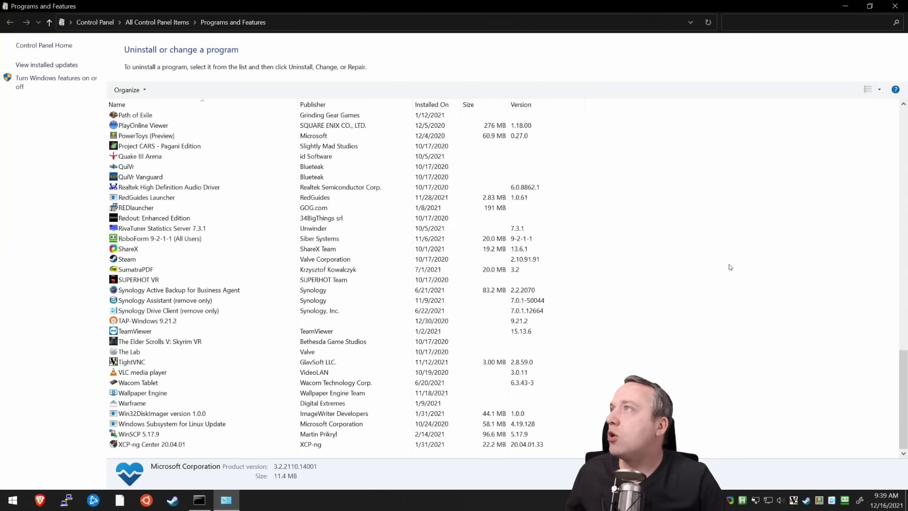
# Step: Close Programs and Features and uninstall the Calculator app from the Start menu
pyautogui.click(897, 6)
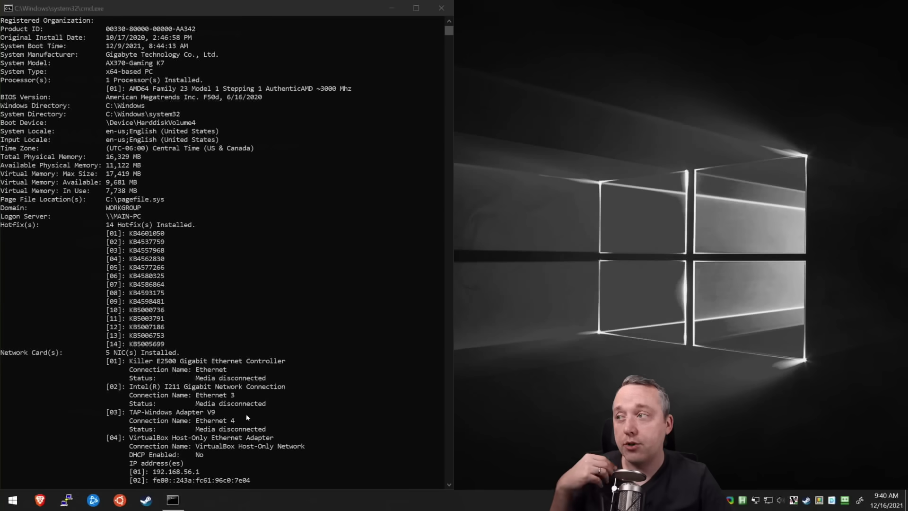
pyautogui.click(13, 500)
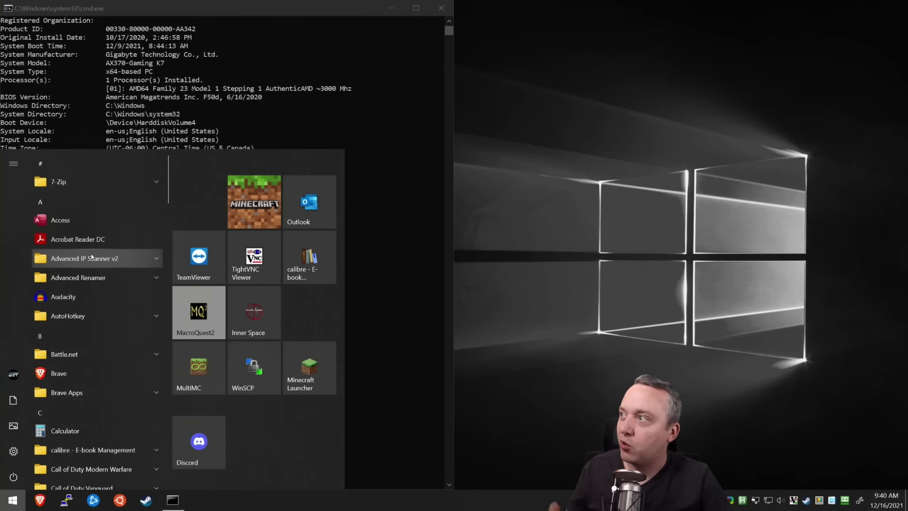
pyautogui.scroll(-3, 92, 260)
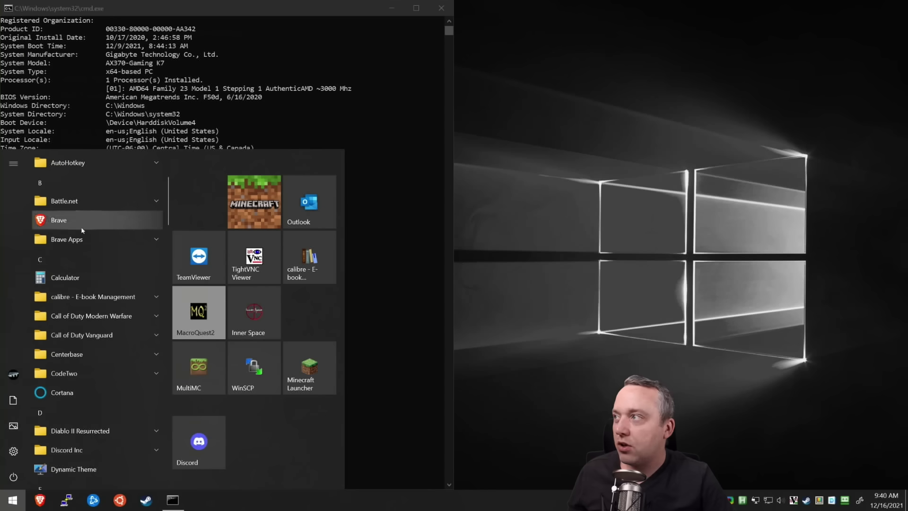
pyautogui.rightClick(83, 282)
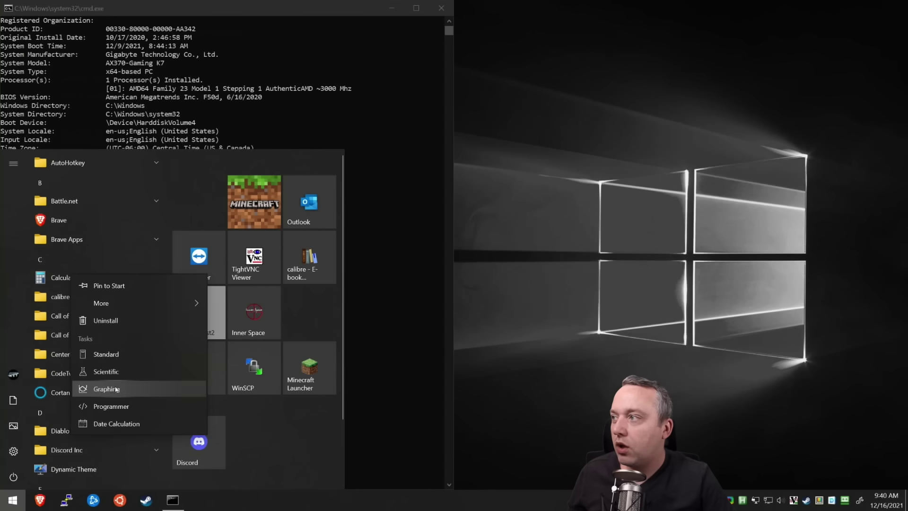
pyautogui.click(107, 321)
pyautogui.click(138, 249)
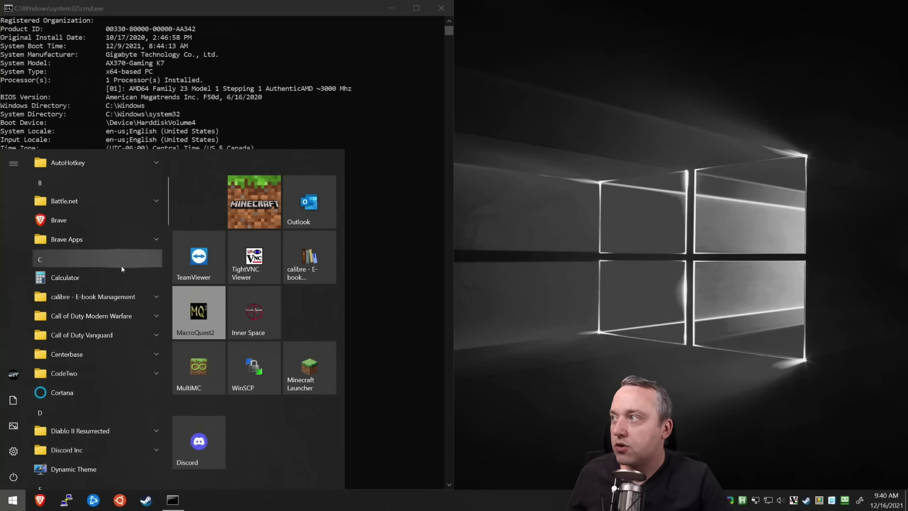
# Step: Uninstall the Dynamic Theme app from the Start menu
pyautogui.scroll(-2, 89, 298)
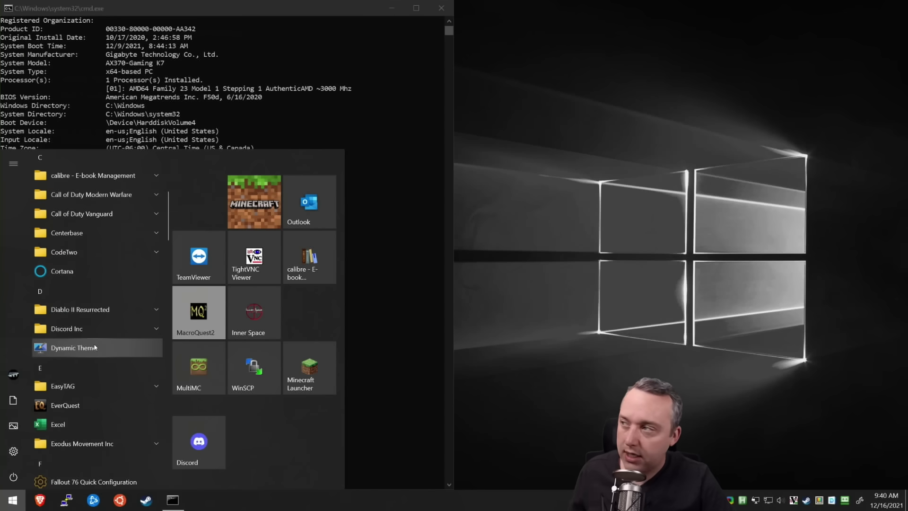
pyautogui.rightClick(82, 347)
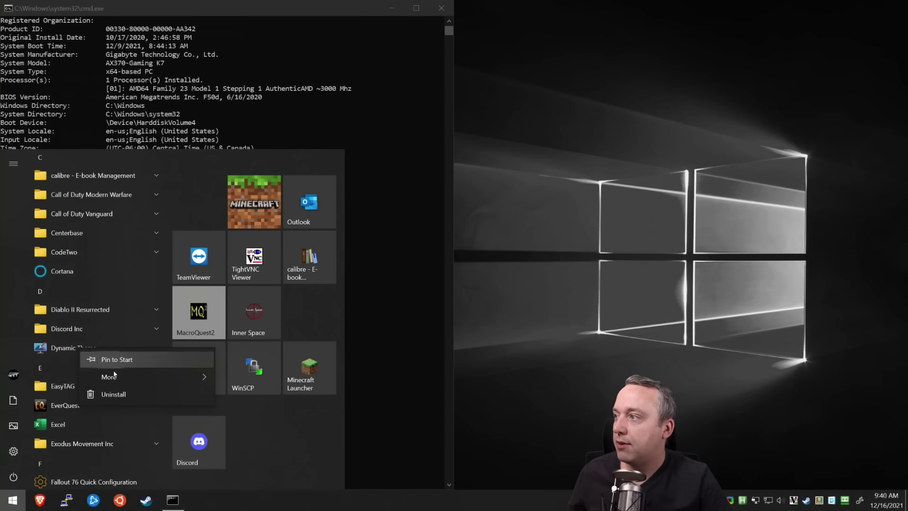
pyautogui.click(111, 399)
pyautogui.click(127, 321)
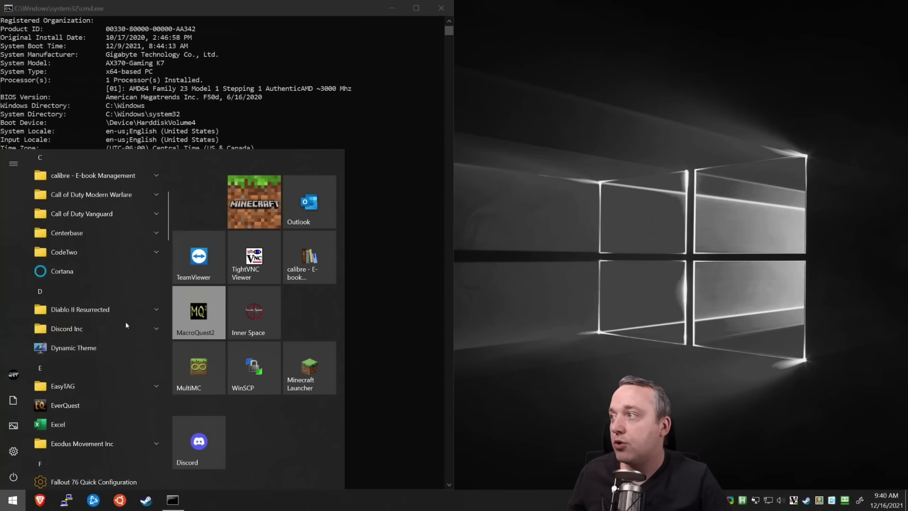
pyautogui.click(78, 331)
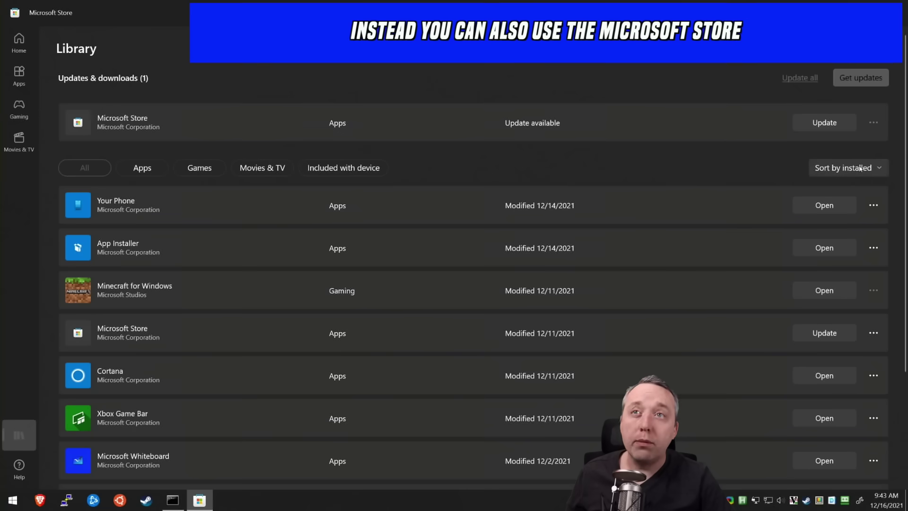
# Step: Look through the Store Library apps and start the pending Microsoft Store update
pyautogui.scroll(-2, 421, 244)
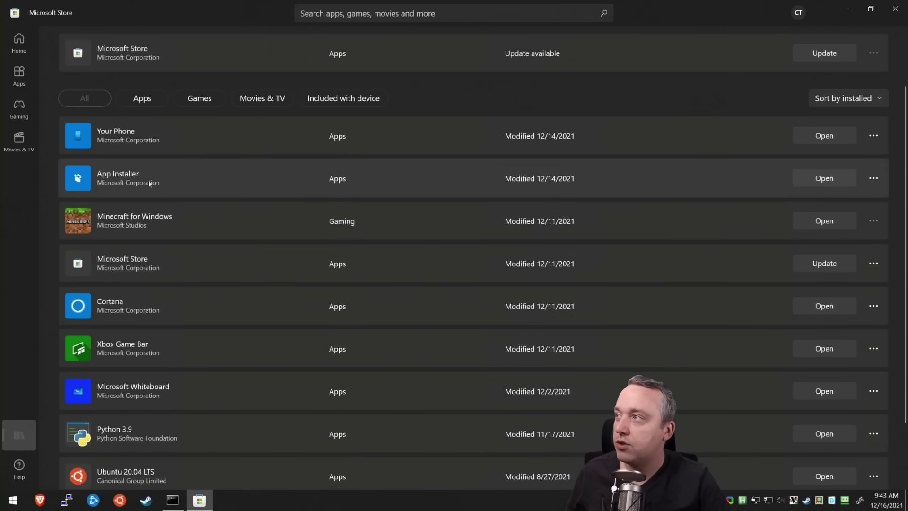
pyautogui.scroll(-2, 152, 308)
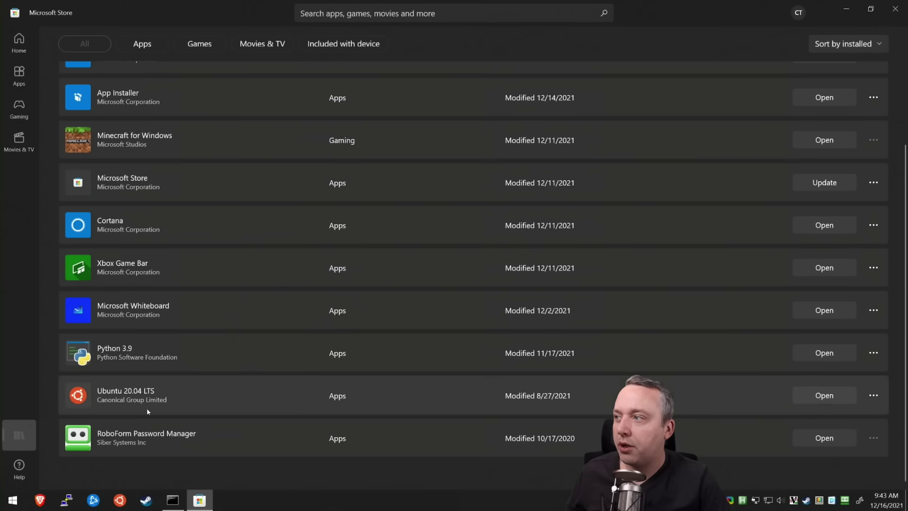
pyautogui.scroll(4, 274, 375)
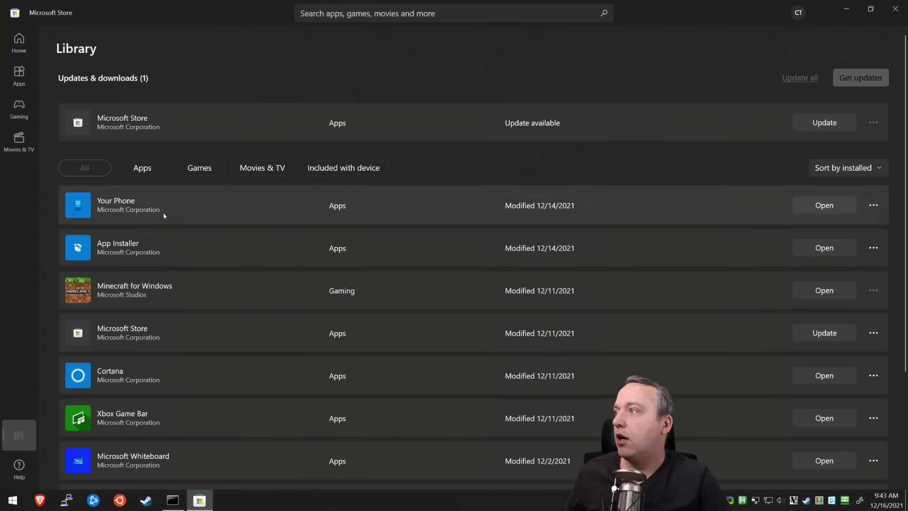
pyautogui.scroll(-3, 165, 216)
pyautogui.scroll(4, 320, 355)
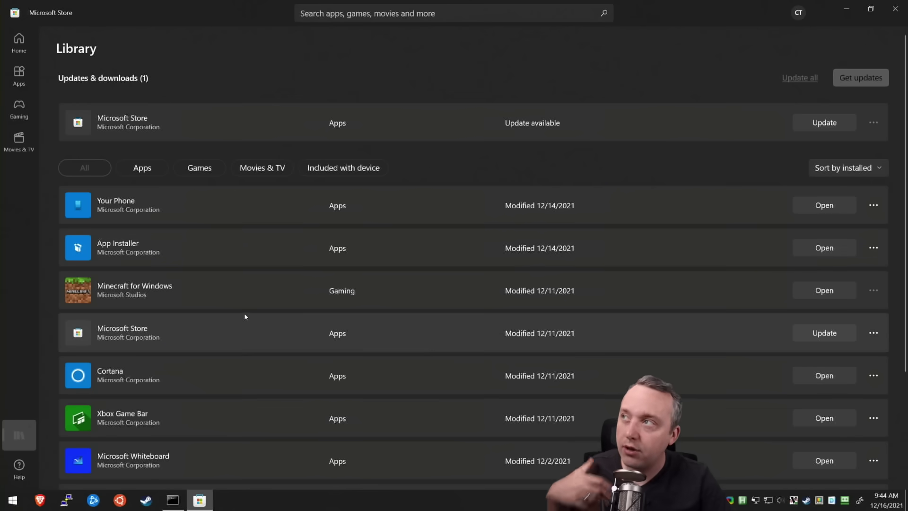
pyautogui.scroll(-2, 204, 329)
pyautogui.scroll(-1, 204, 328)
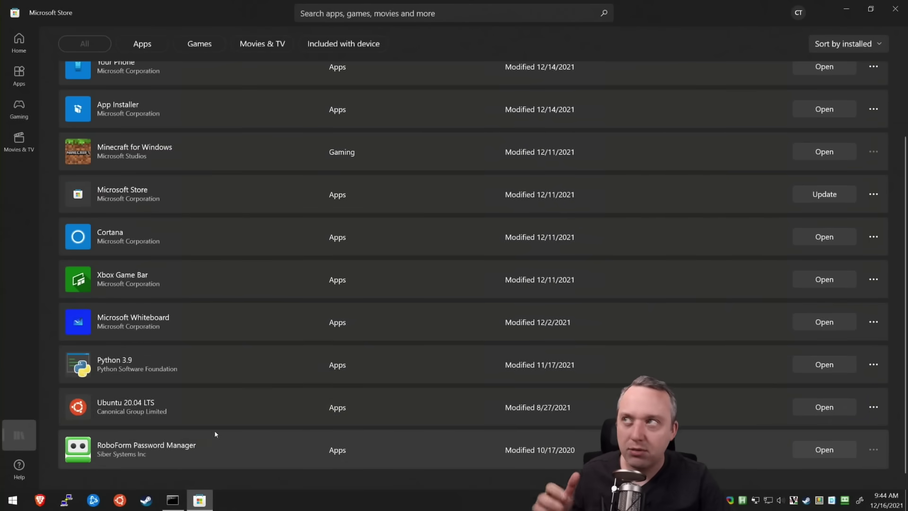
pyautogui.scroll(3, 220, 263)
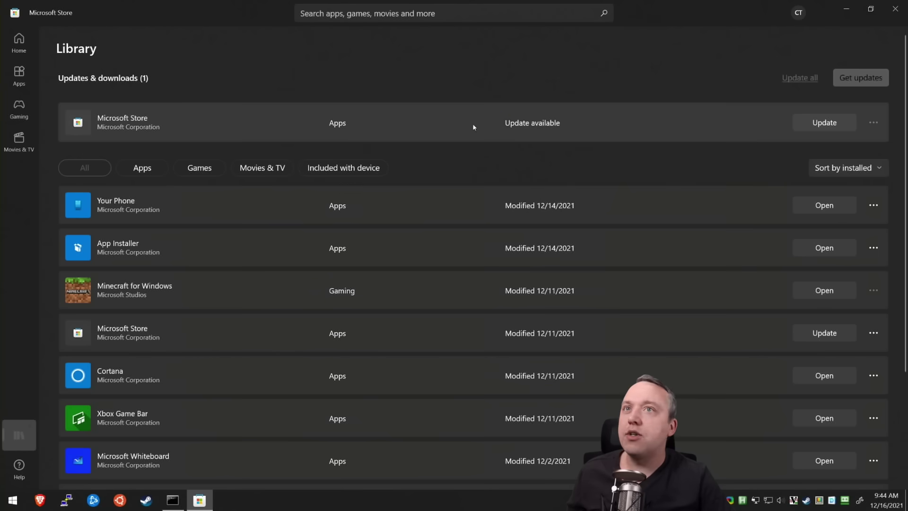
pyautogui.click(817, 126)
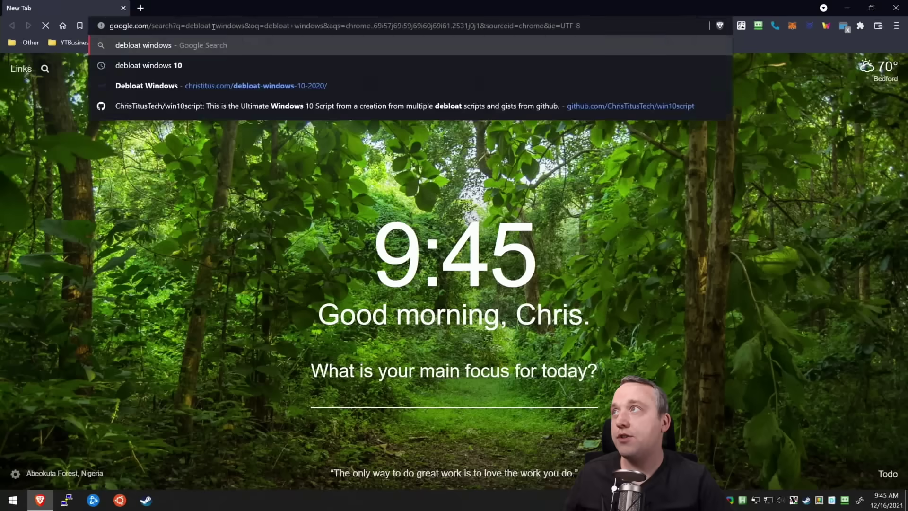
# Step: Copy the iex debloat command from the christitus.com page and open Windows PowerShell (Admin)
pyautogui.press('Return')
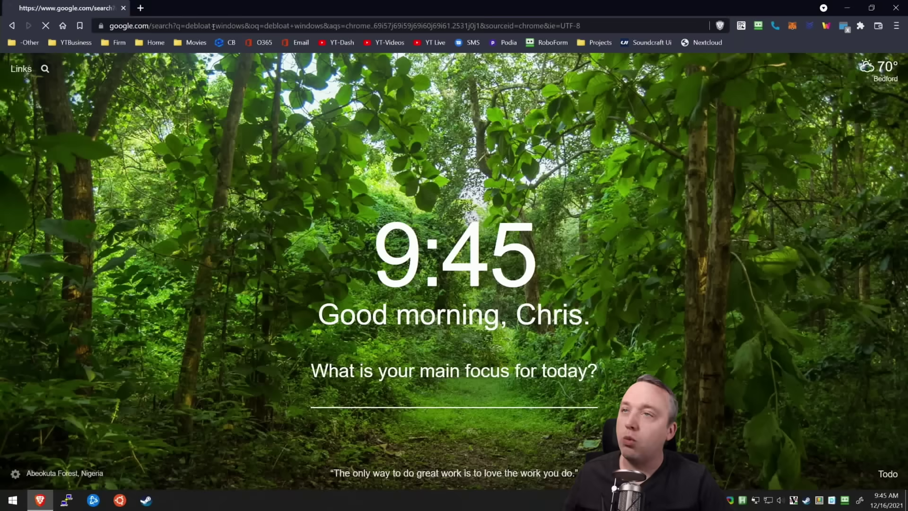
pyautogui.scroll(-3, 163, 242)
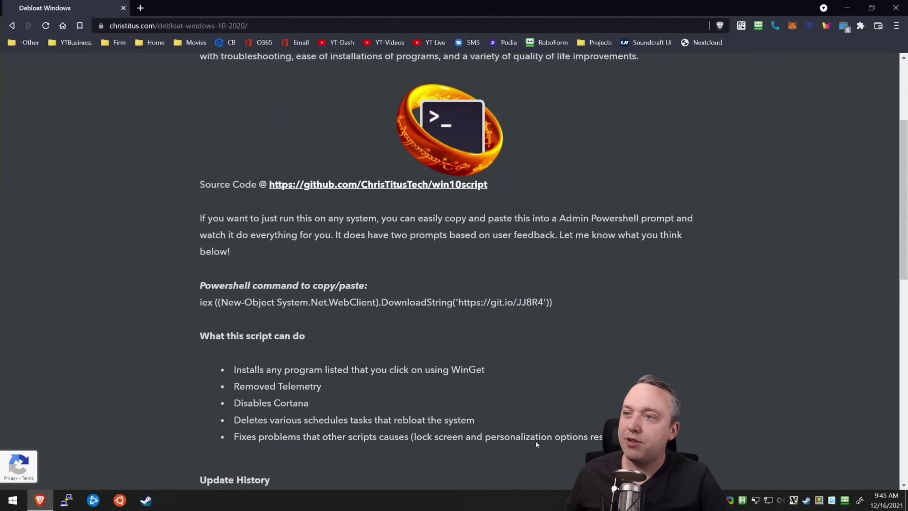
pyautogui.moveTo(560, 302); pyautogui.dragTo(228, 303)
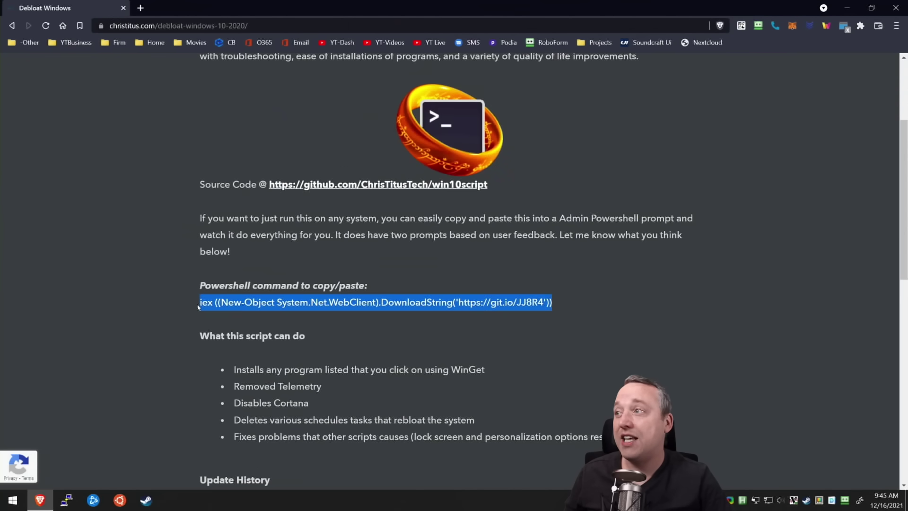
pyautogui.rightClick(233, 305)
pyautogui.click(251, 313)
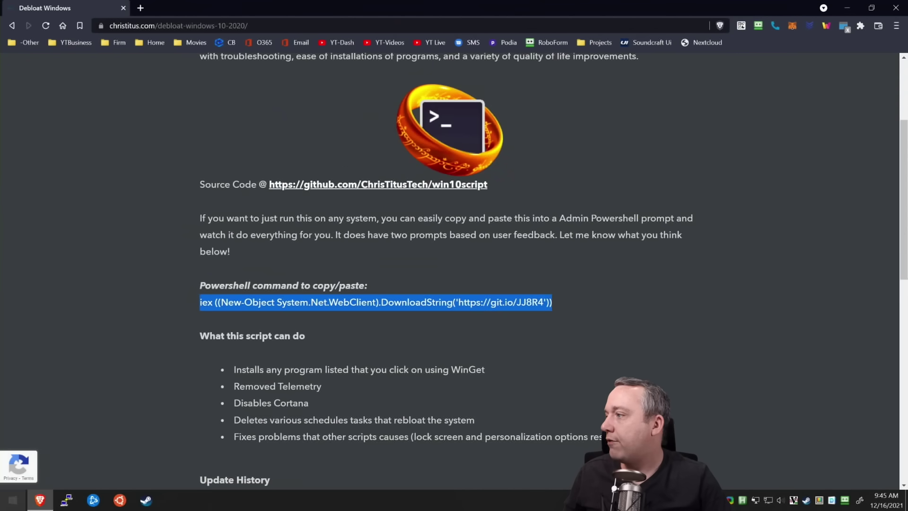
pyautogui.rightClick(9, 502)
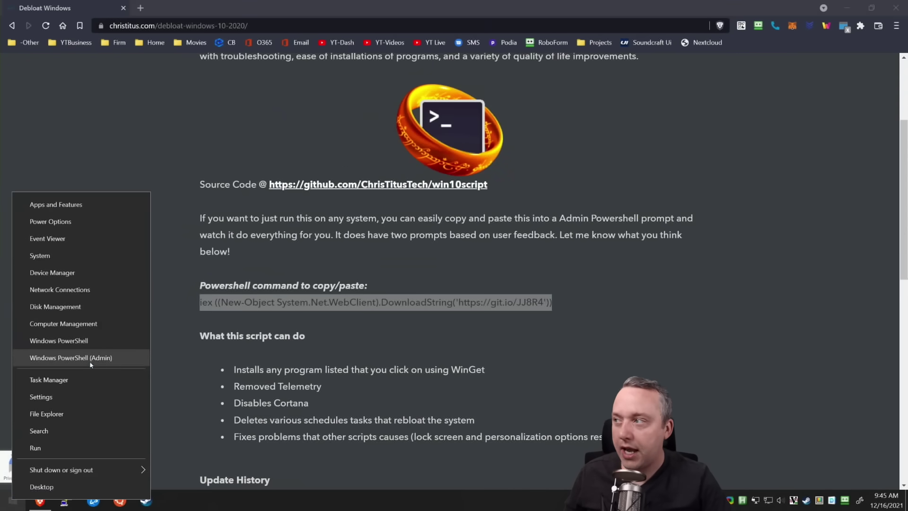
pyautogui.click(36, 358)
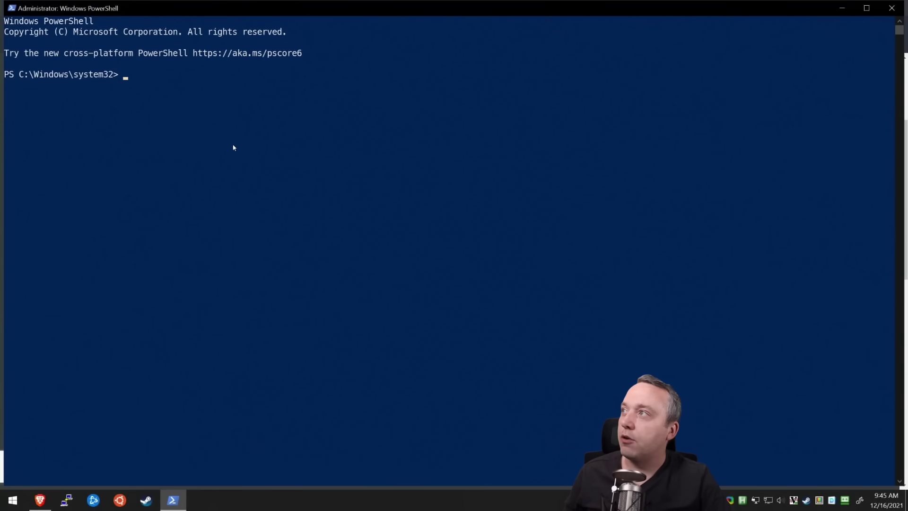
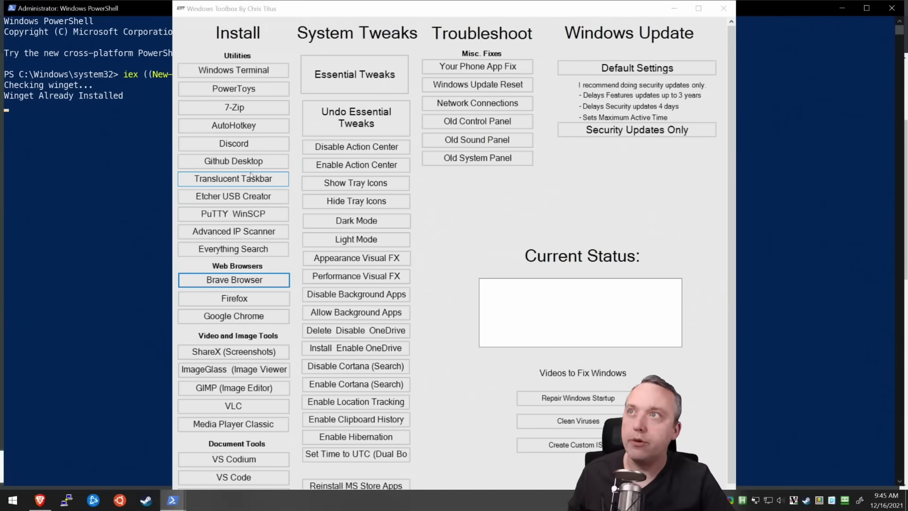
# Step: Run Essential Tweaks under System Tweaks, then set the taskbar to show all tray icons
pyautogui.scroll(-1, 245, 42)
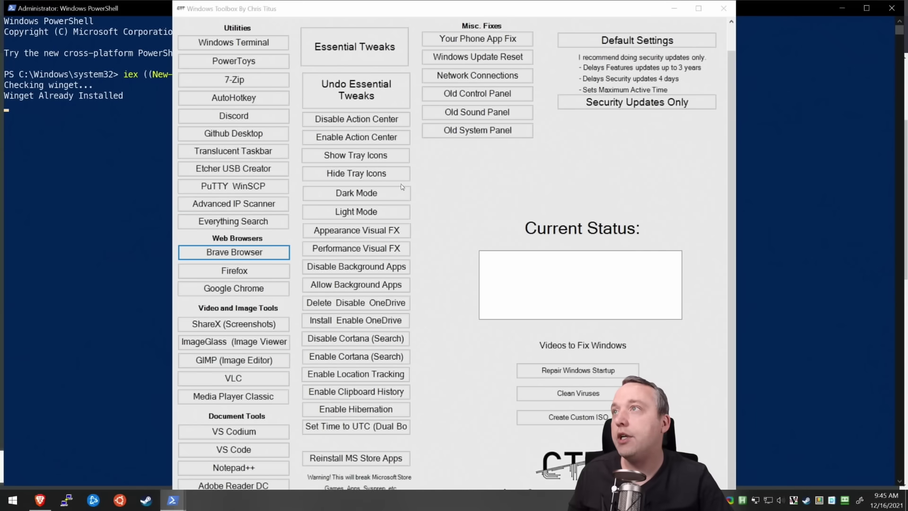
pyautogui.scroll(1, 373, 193)
pyautogui.click(377, 82)
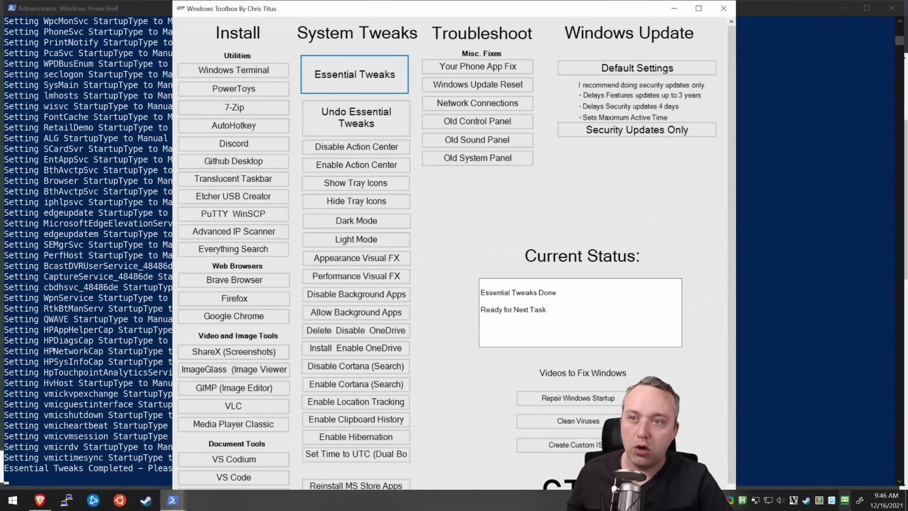
pyautogui.click(356, 183)
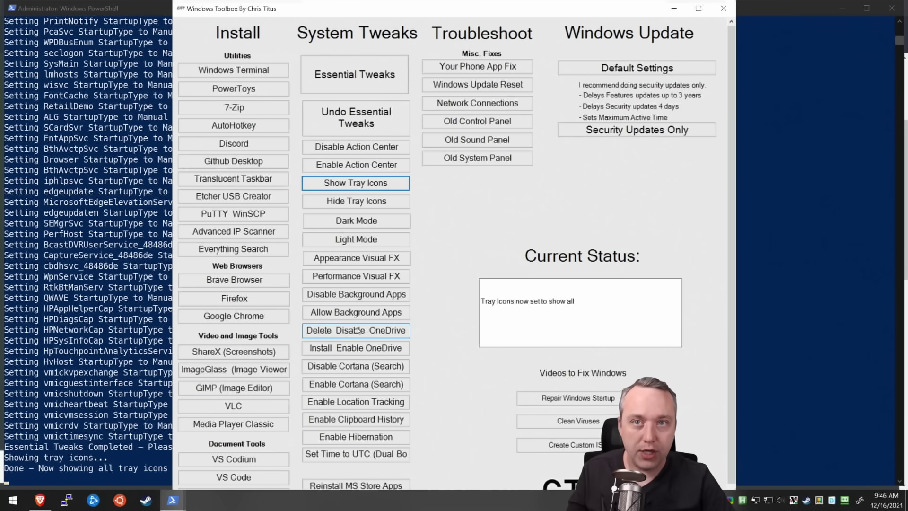
# Step: Disable Cortana search, check the Start menu, and switch Windows Update to security-only updates
pyautogui.click(370, 368)
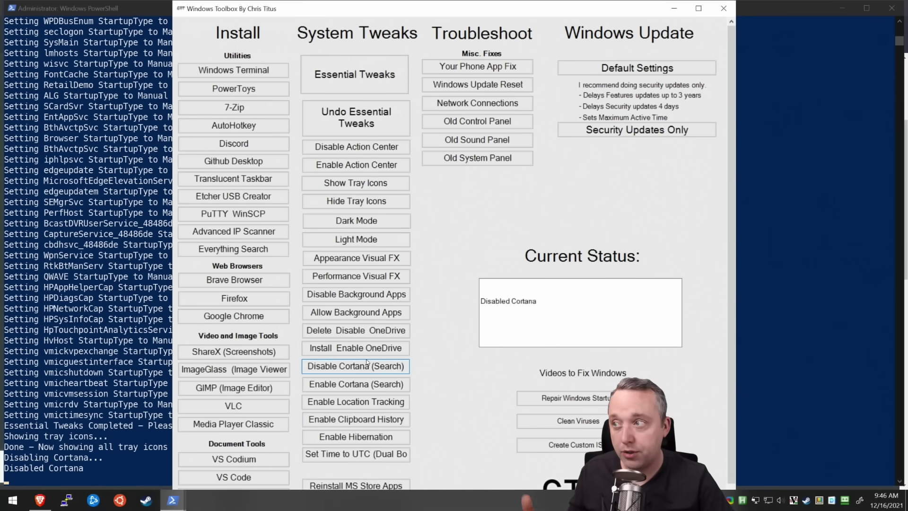
pyautogui.press('super')
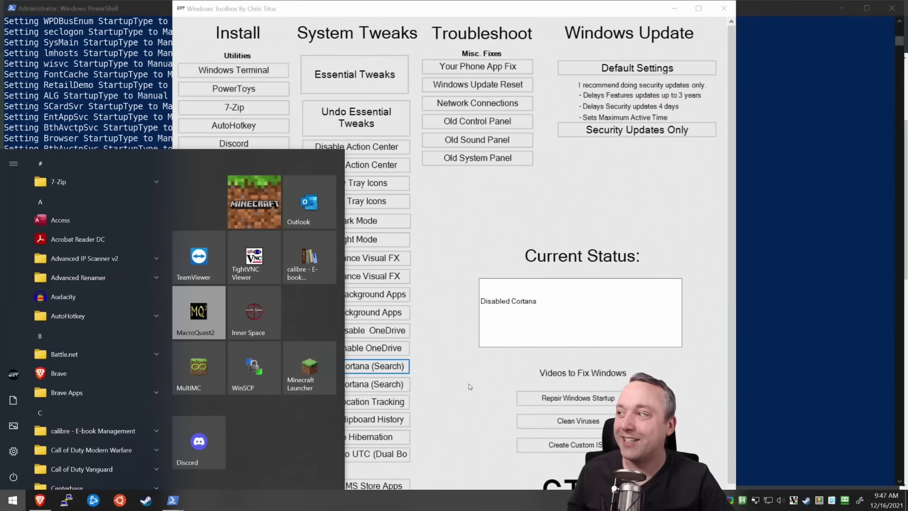
pyautogui.press('super')
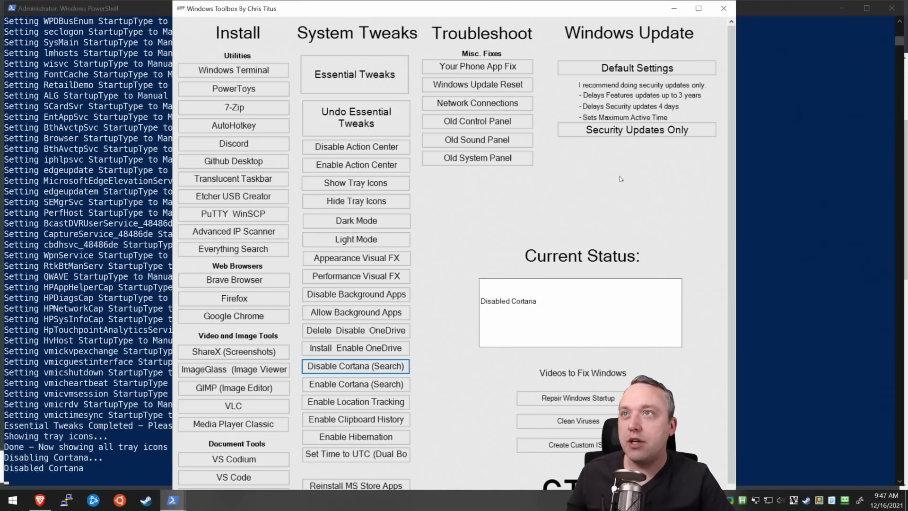
pyautogui.click(658, 130)
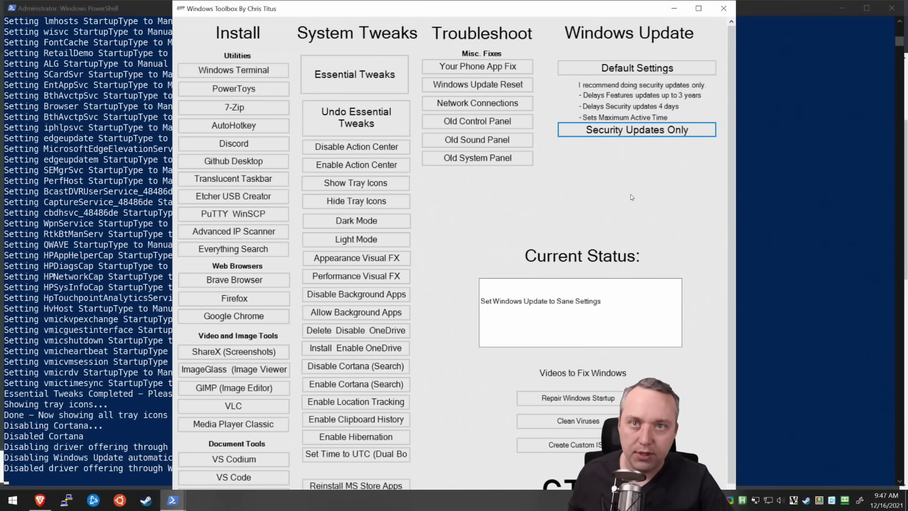
# Step: Close the Windows Toolbox, PowerShell and browser windows
pyautogui.click(725, 9)
pyautogui.click(896, 9)
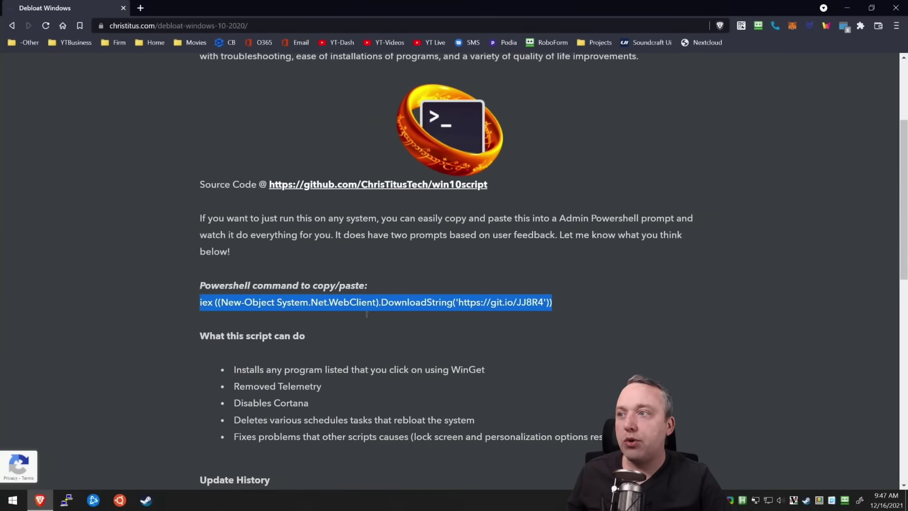
pyautogui.click(896, 8)
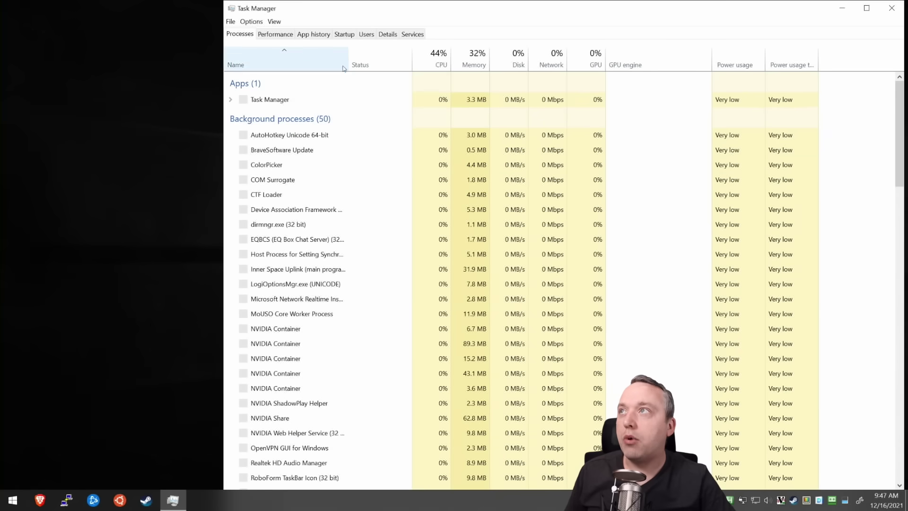
# Step: Note the 205 processes on Task Manager's Performance tab, then restart Windows from the Start menu
pyautogui.click(275, 34)
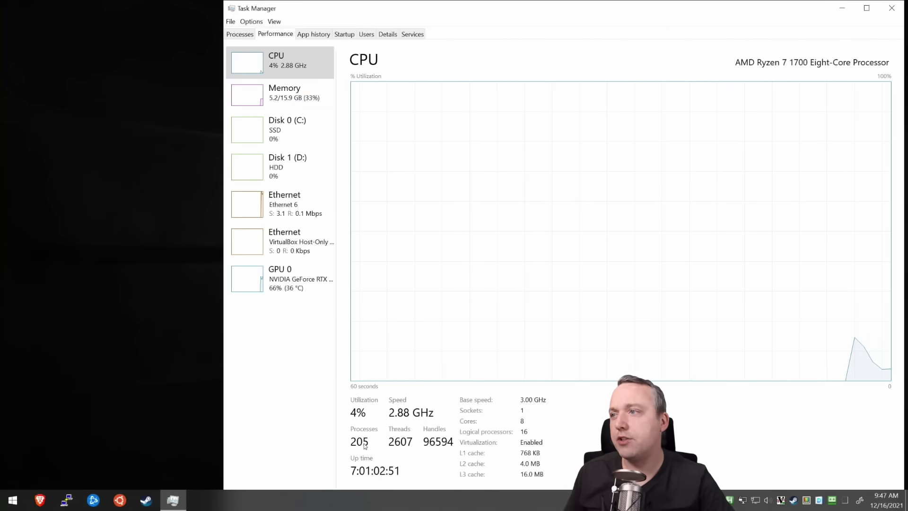
pyautogui.click(892, 8)
pyautogui.rightClick(13, 500)
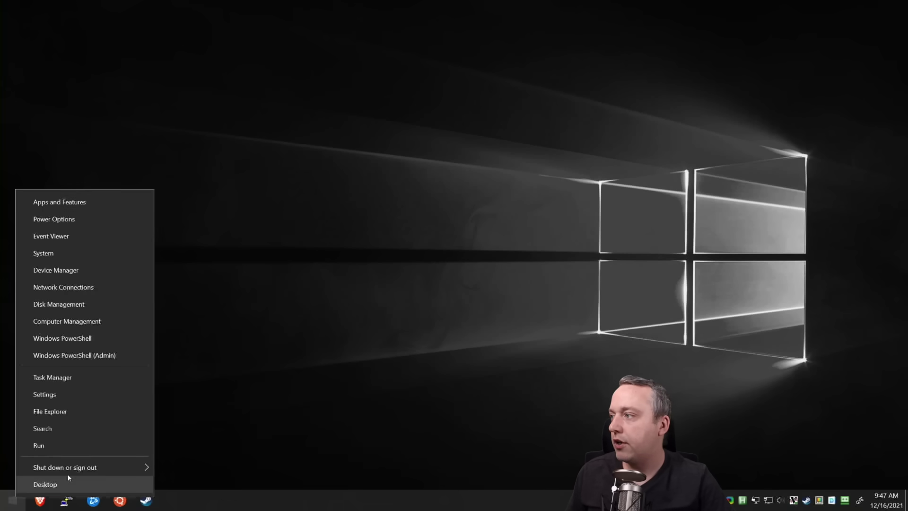
pyautogui.moveTo(131, 473)
pyautogui.click(192, 467)
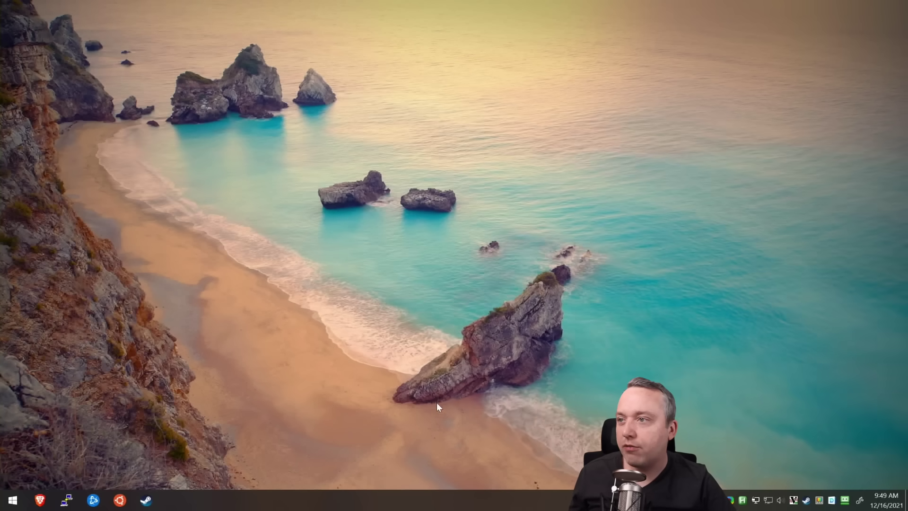
# Step: Reopen Task Manager's Performance tab to see 131 processes, then quit Wallpaper Engine from the tray
pyautogui.rightClick(353, 503)
pyautogui.click(394, 450)
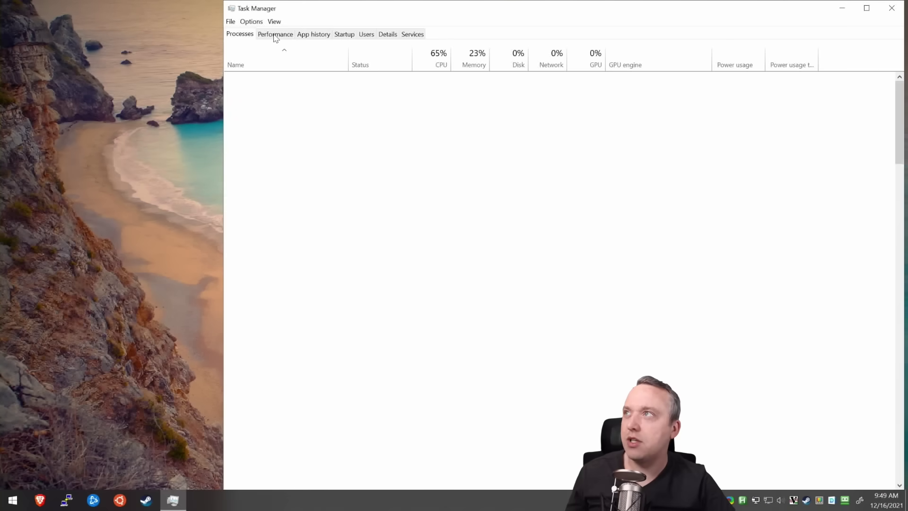
pyautogui.click(274, 35)
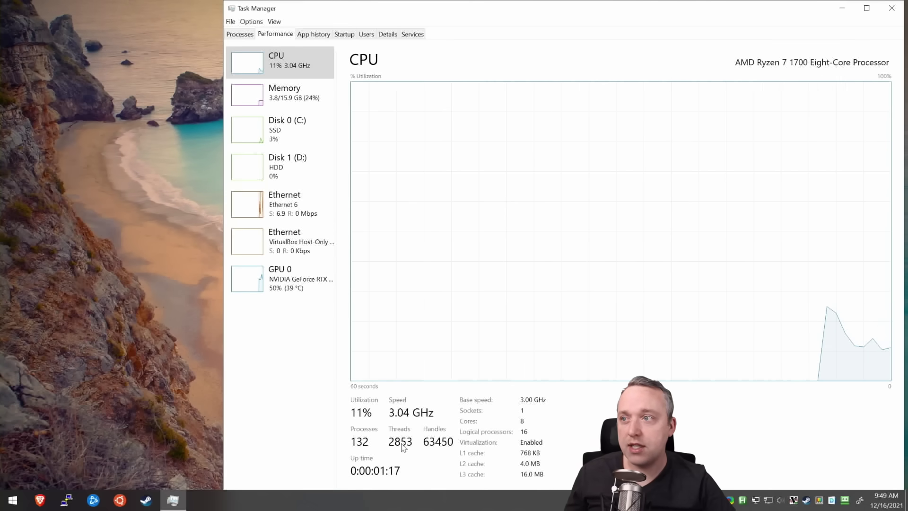
pyautogui.rightClick(719, 501)
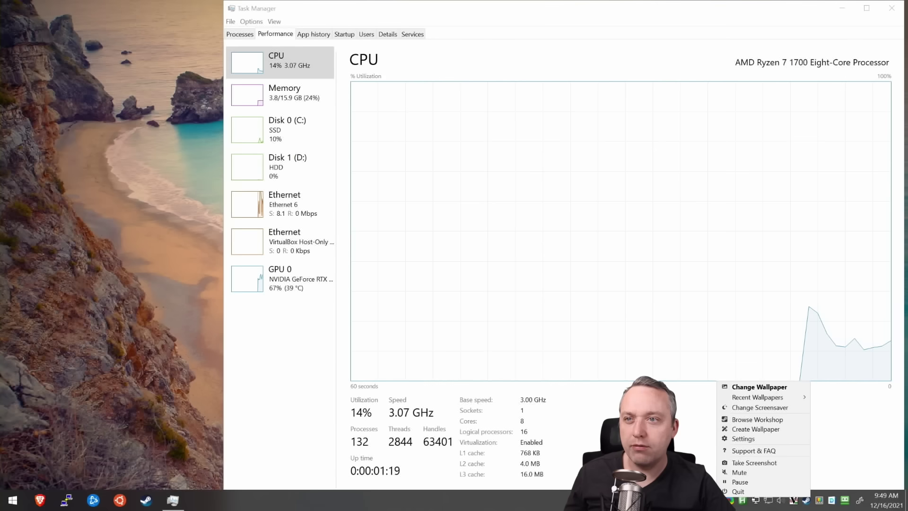
pyautogui.click(736, 492)
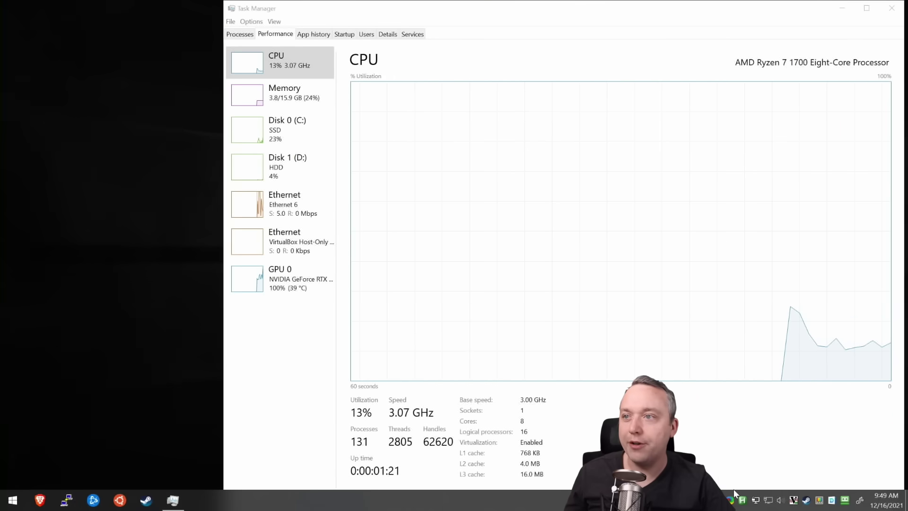